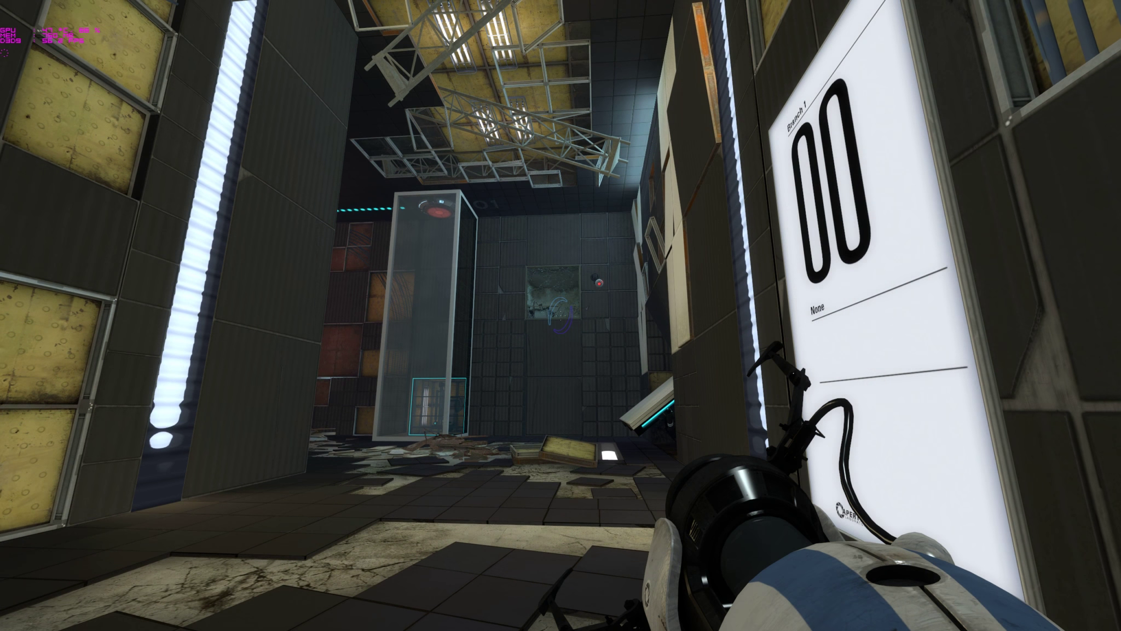
Step: Walk into the chamber and down the corridor to the glass tube and 02 wall
key("w")
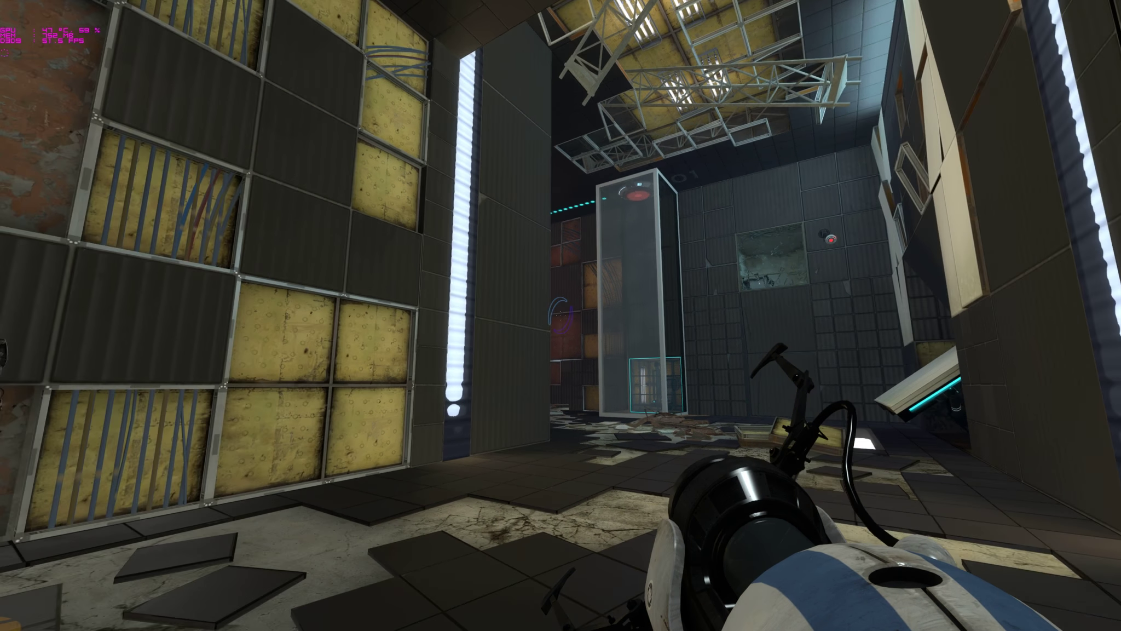
key("w")
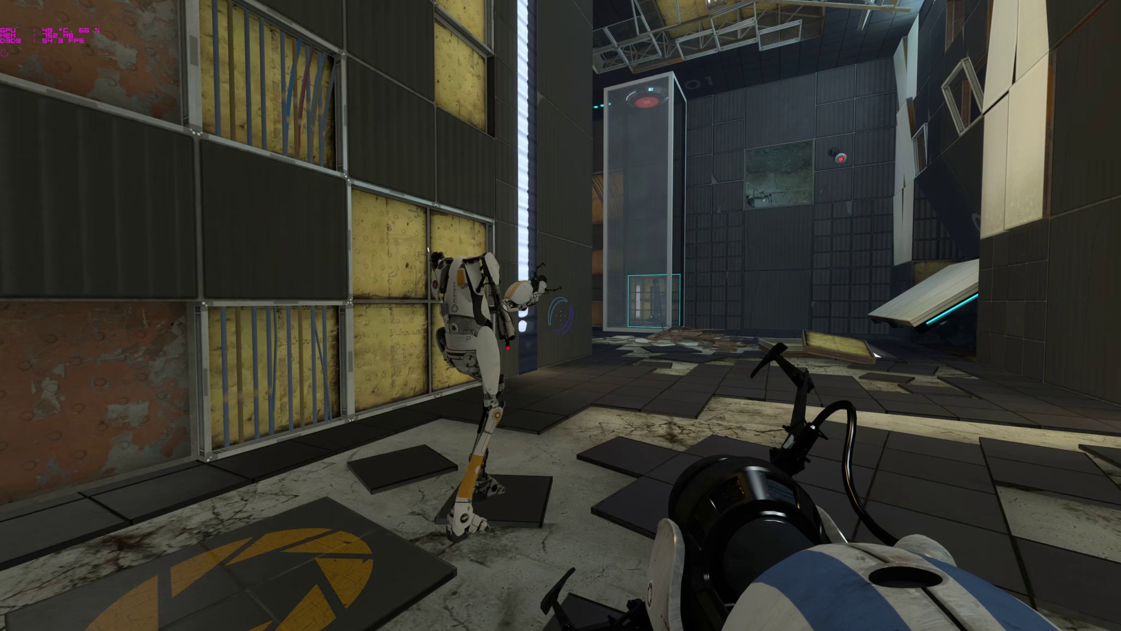
key("w")
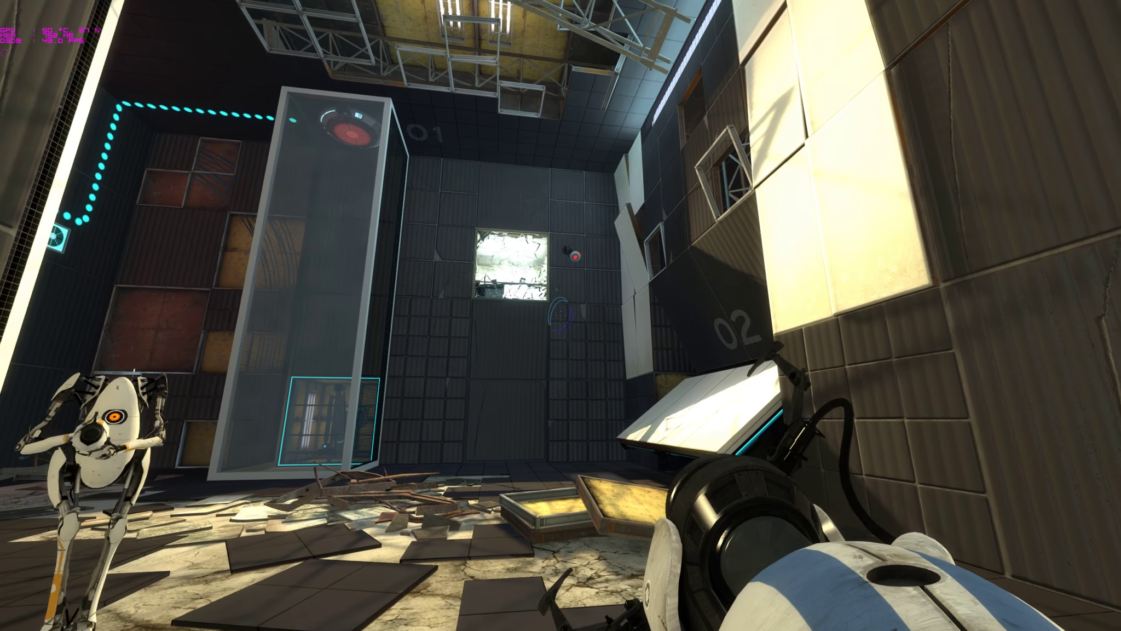
key("w")
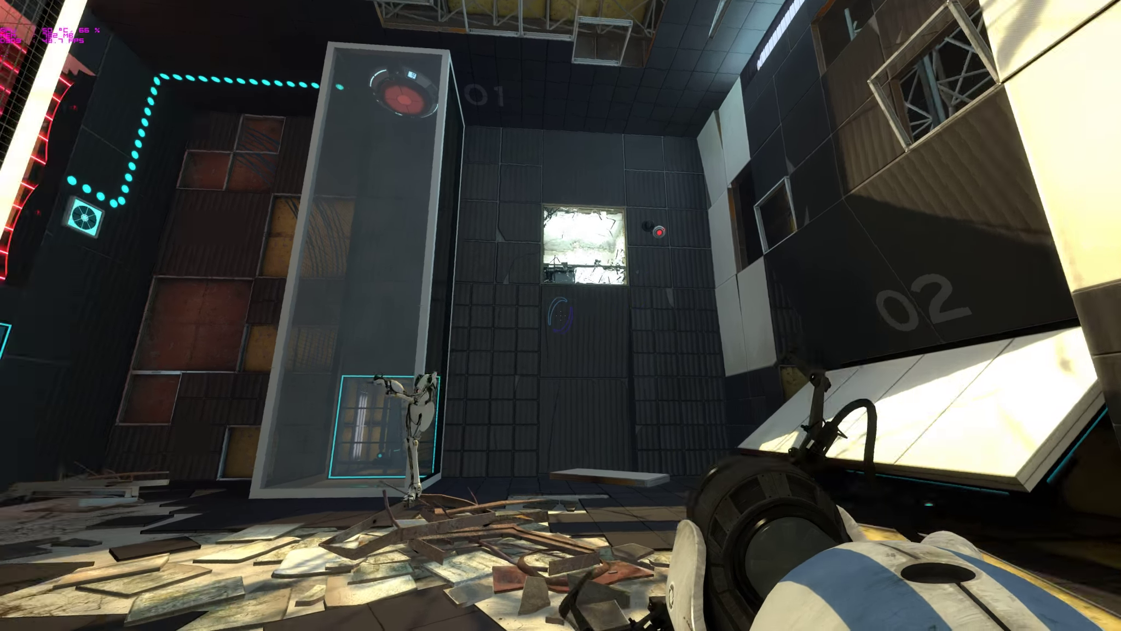
key("w")
Step: Approach the red exit grate, bring up the pause menu, and sidestep toward the right grate
key("w")
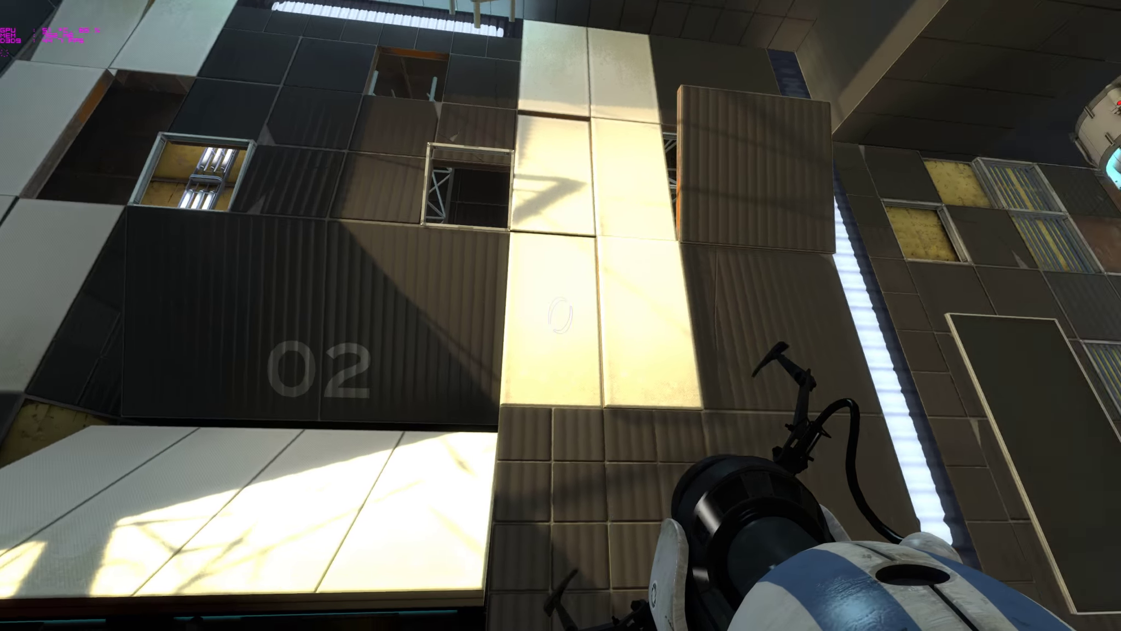
key("w")
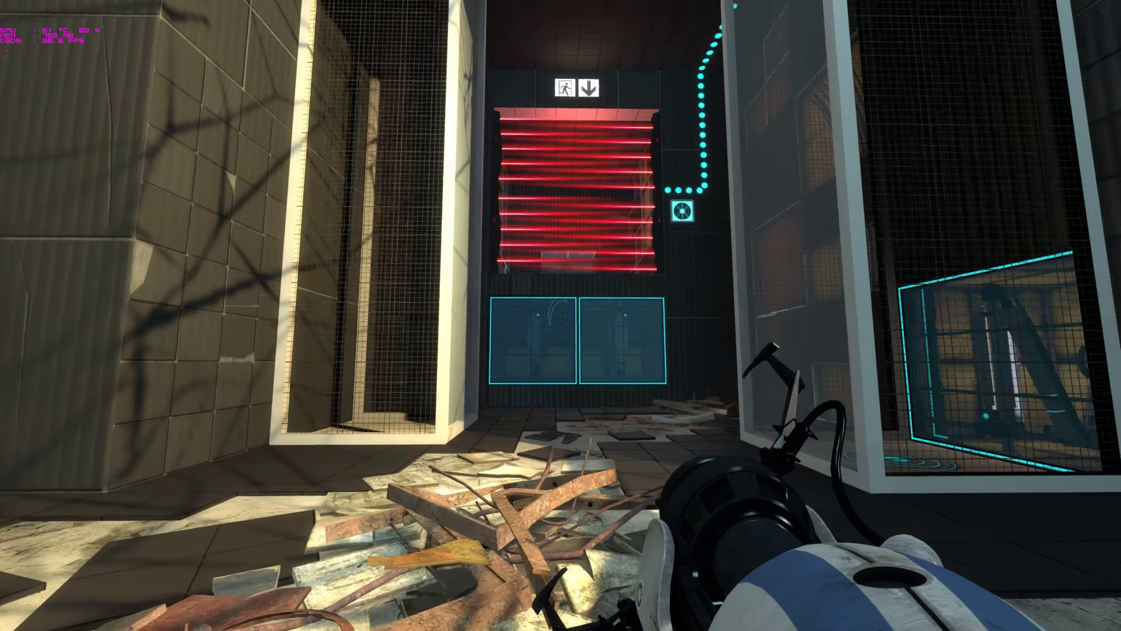
key("w")
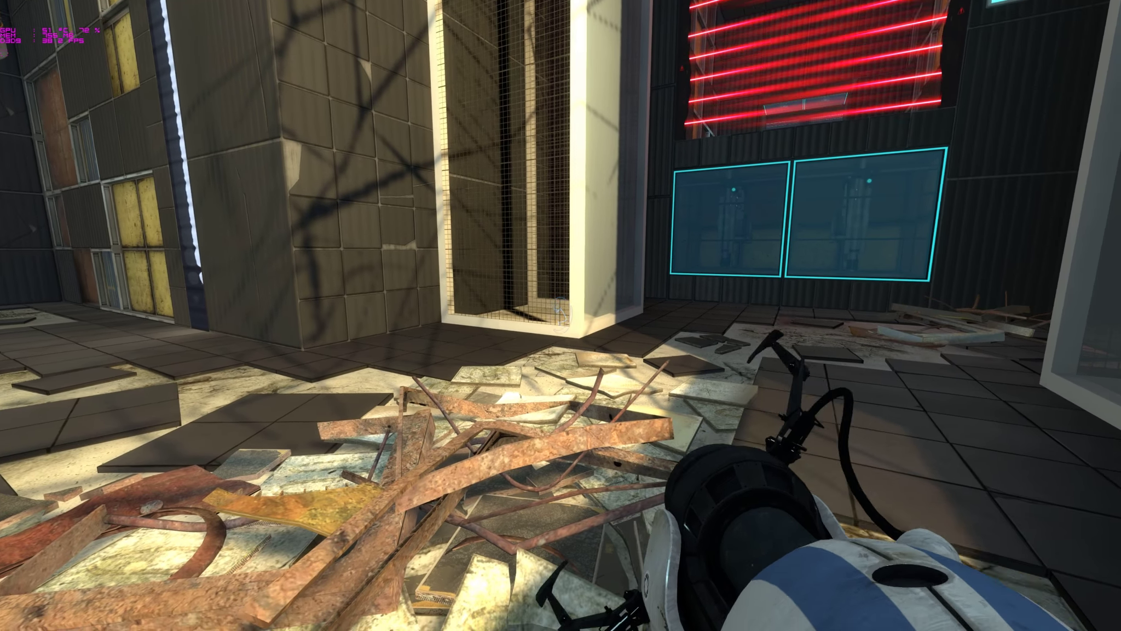
key("w")
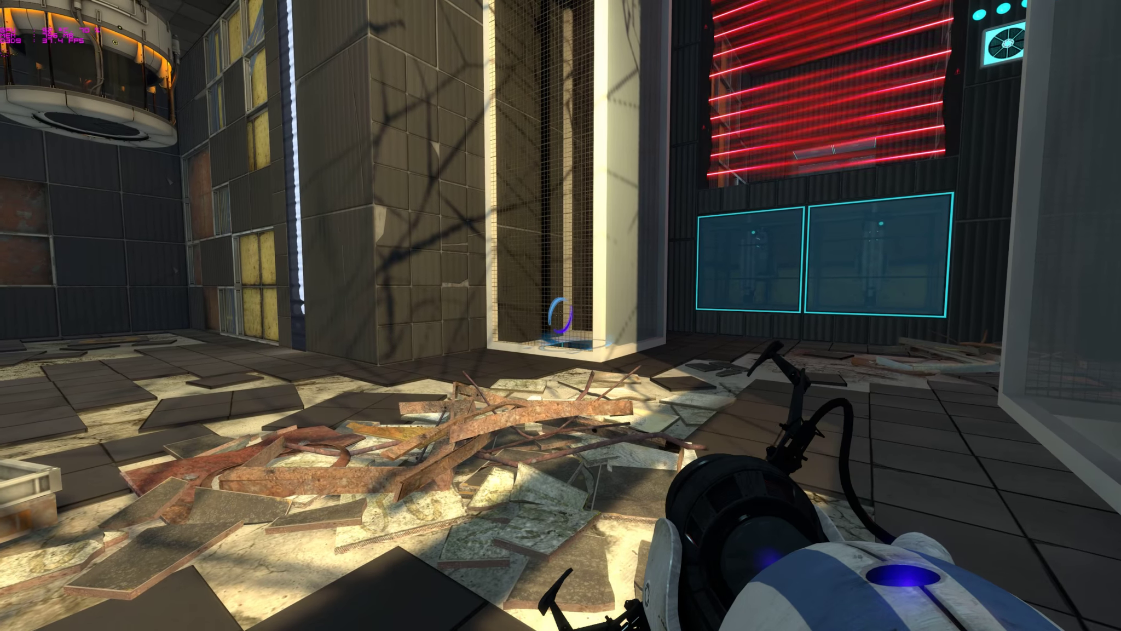
key("Escape")
key("Escape")
key("d")
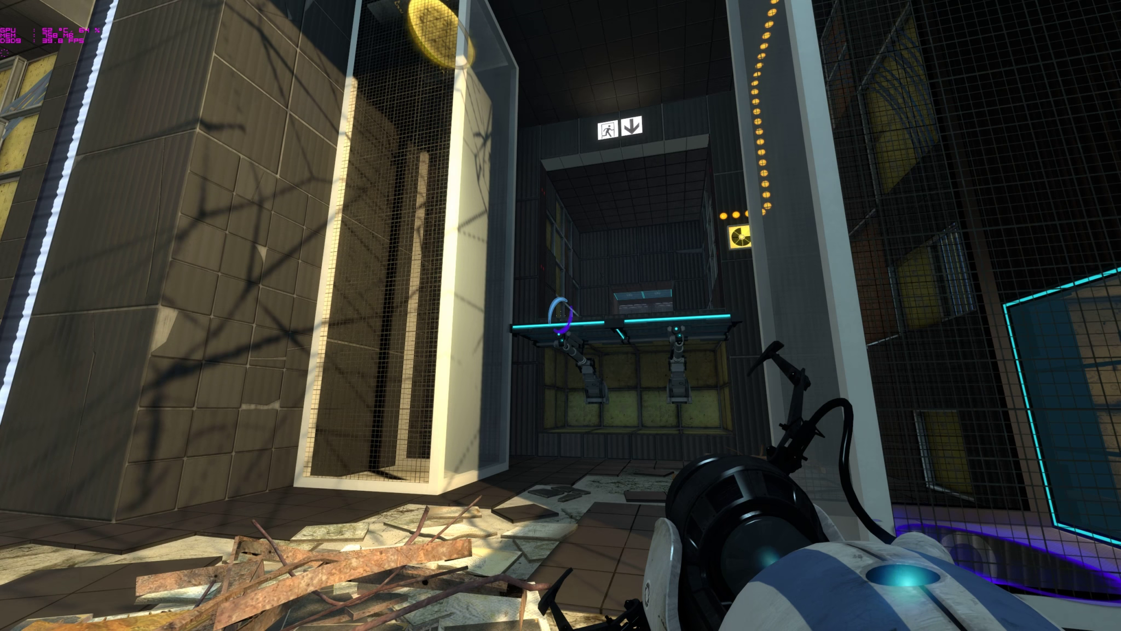
key("d")
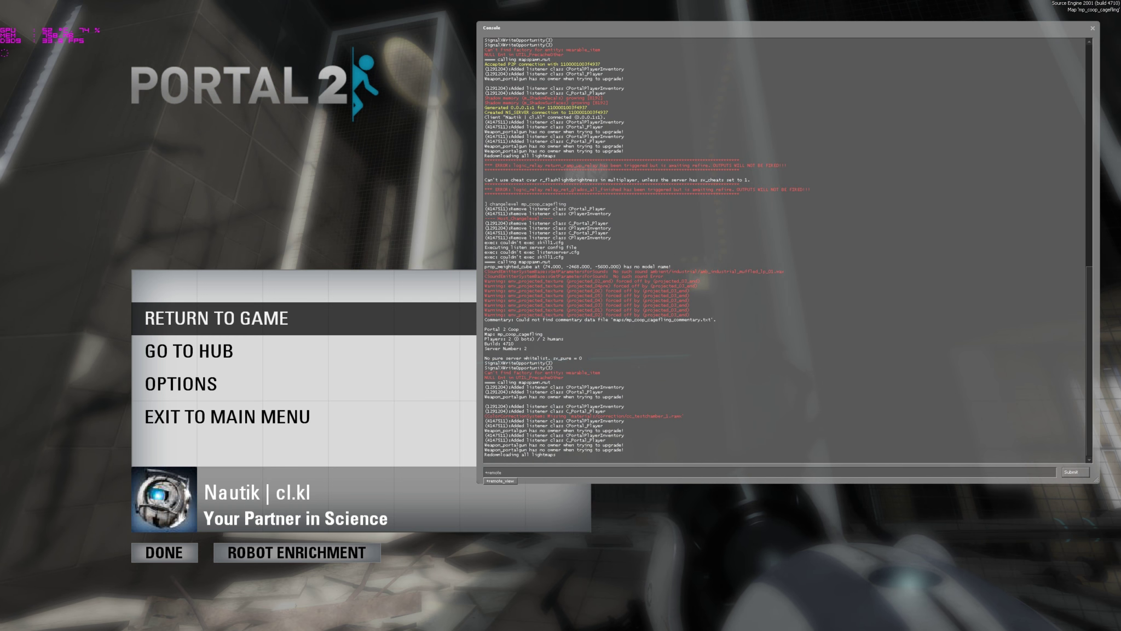
Step: Dismiss the console and pause menu to resume play in the chamber
key("Escape")
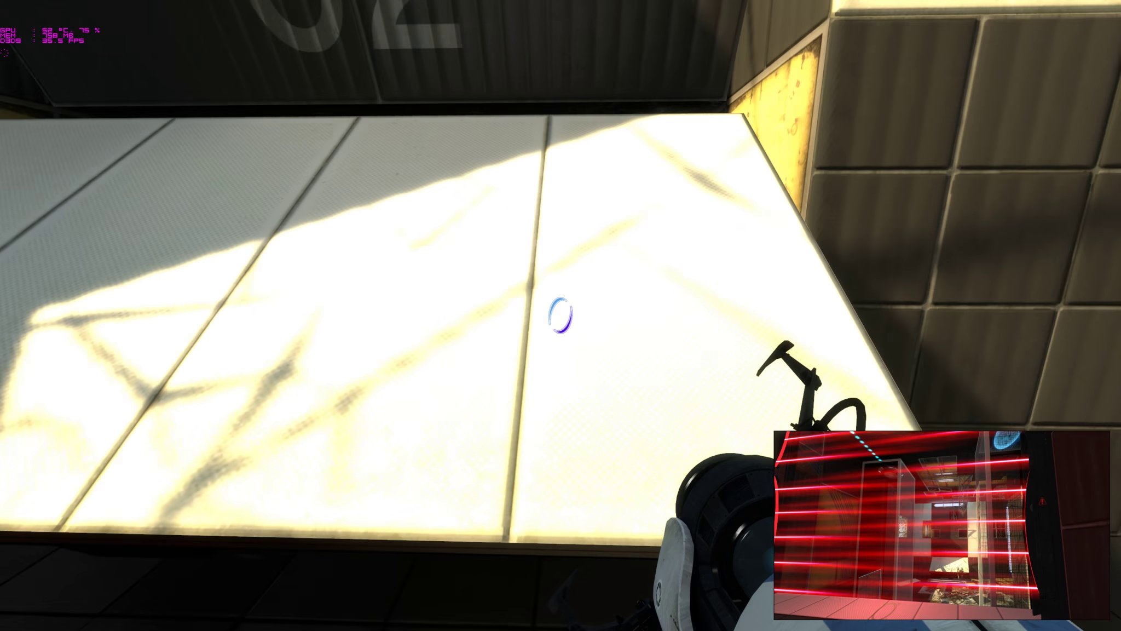
Step: Portal through the angled white panel and pass the fizzler doorway into the corridor
left_click(560, 316)
key("w")
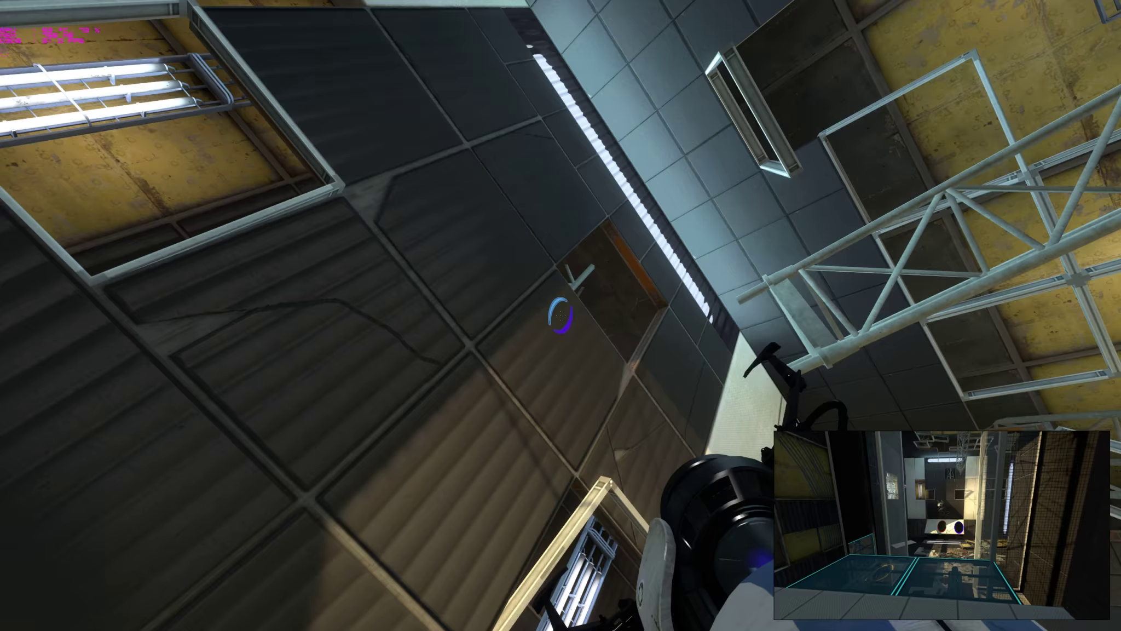
key("w")
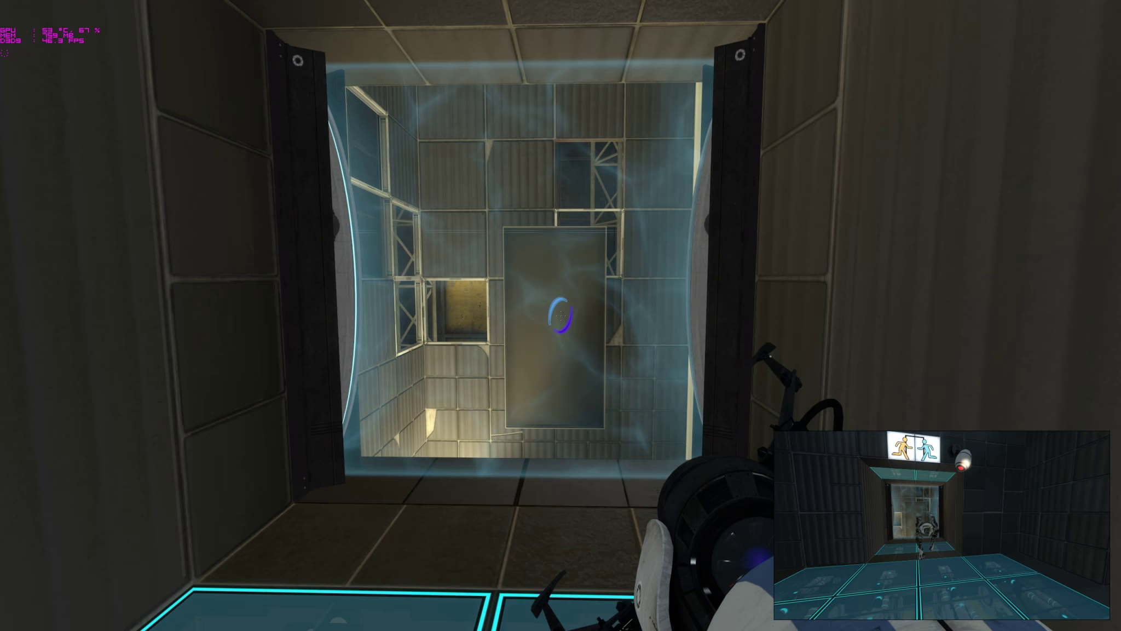
key("w")
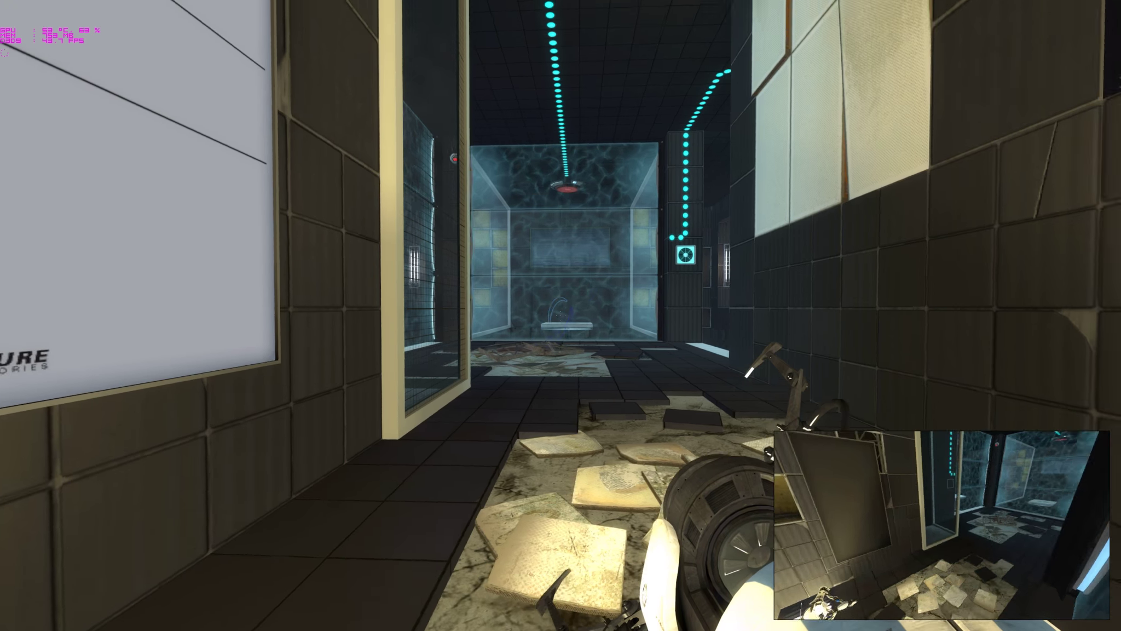
key("w")
key("w")
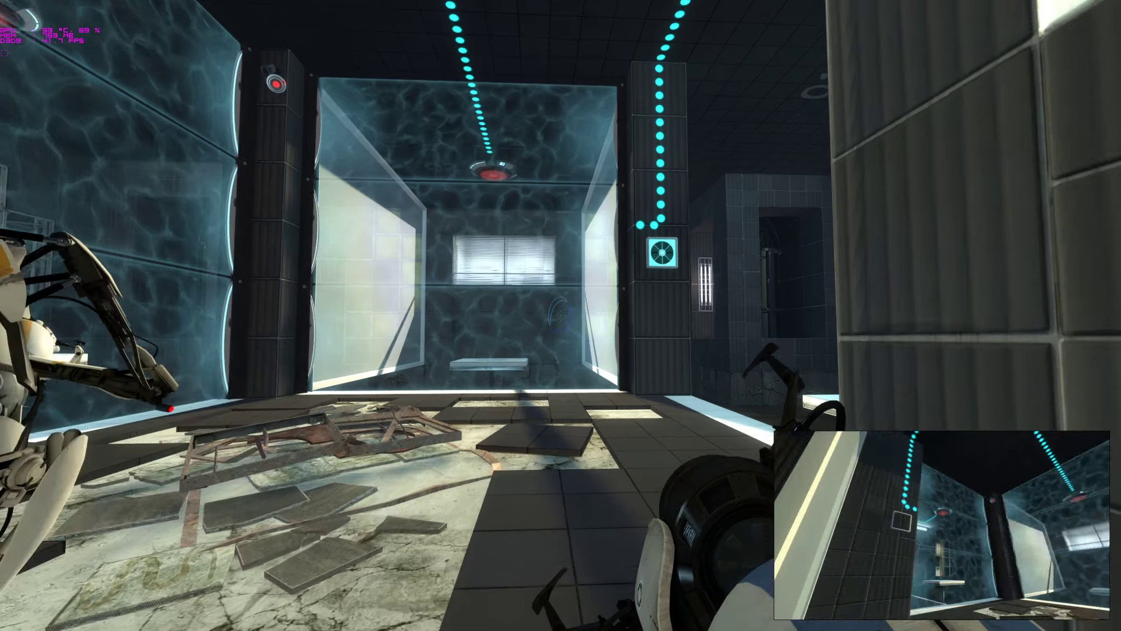
Step: Cross the light-bridge room and tiled corridor to the water pit, firing a portal at the pedestal
key("w")
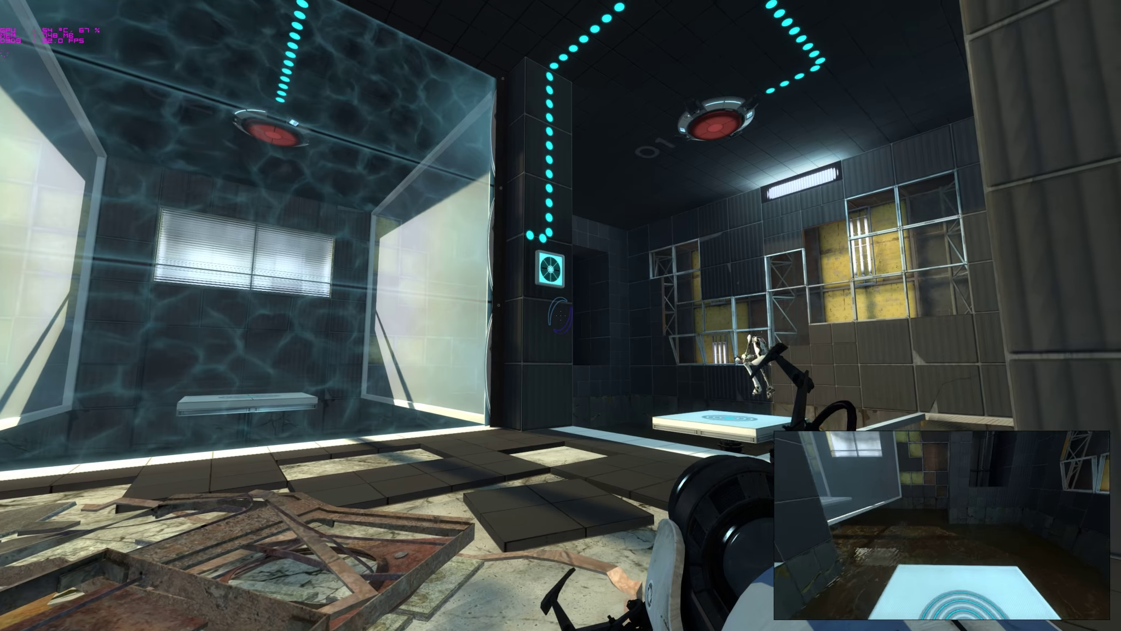
key("w")
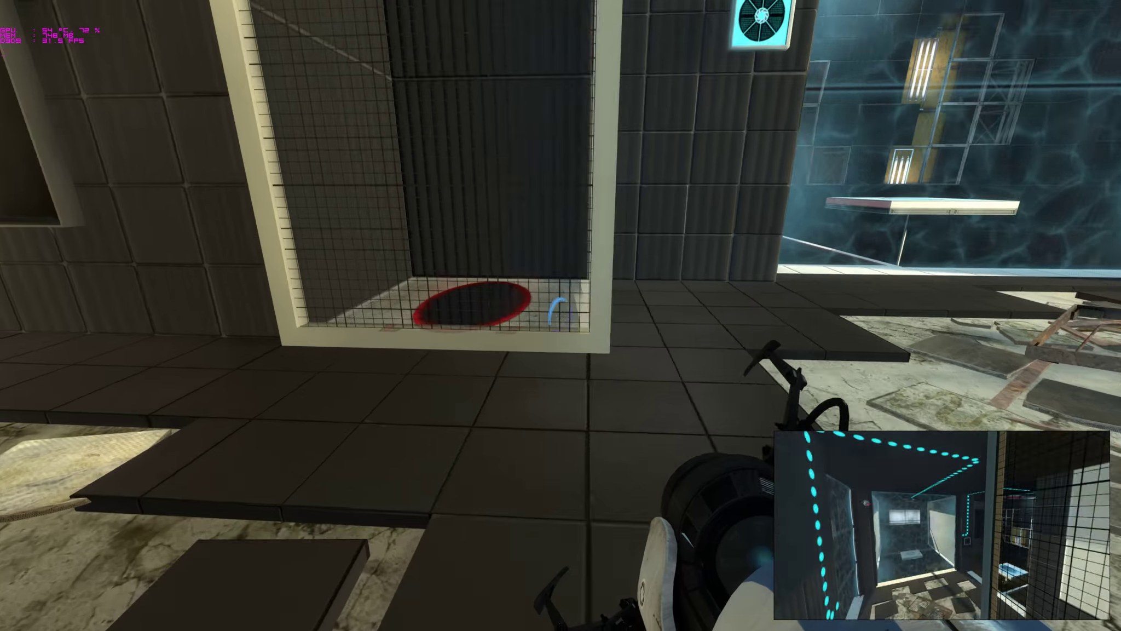
key("w")
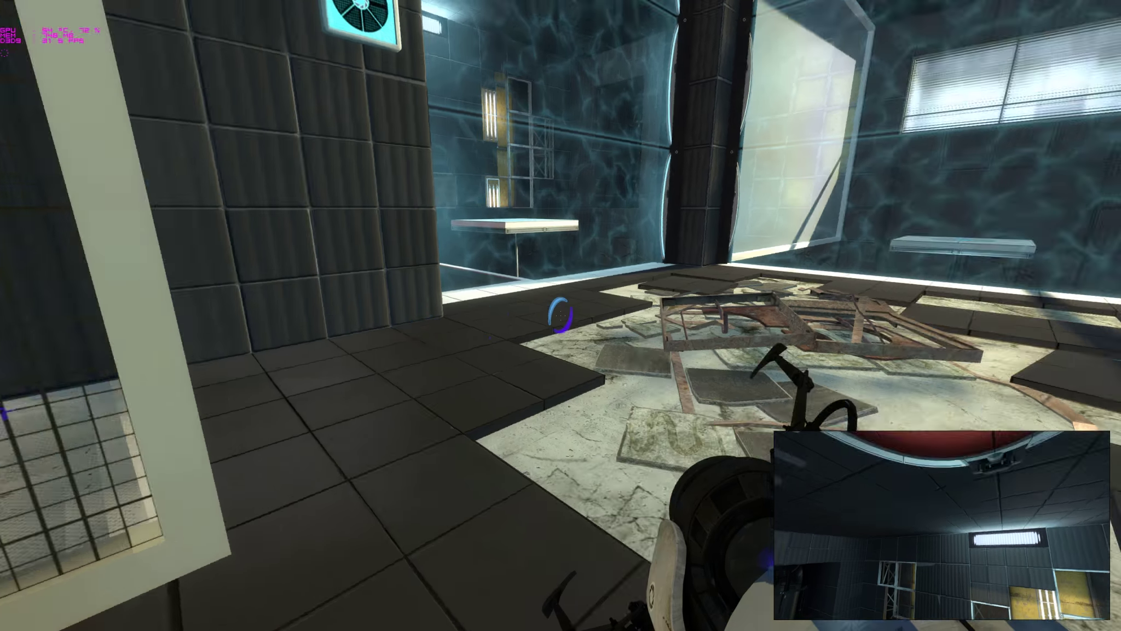
key("w")
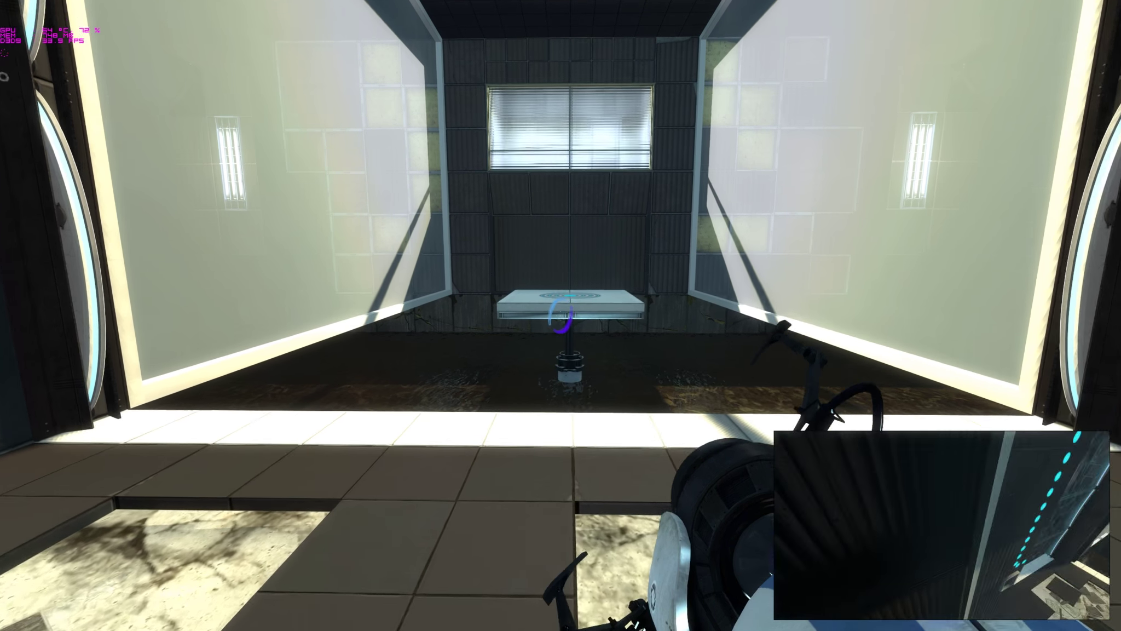
key("w")
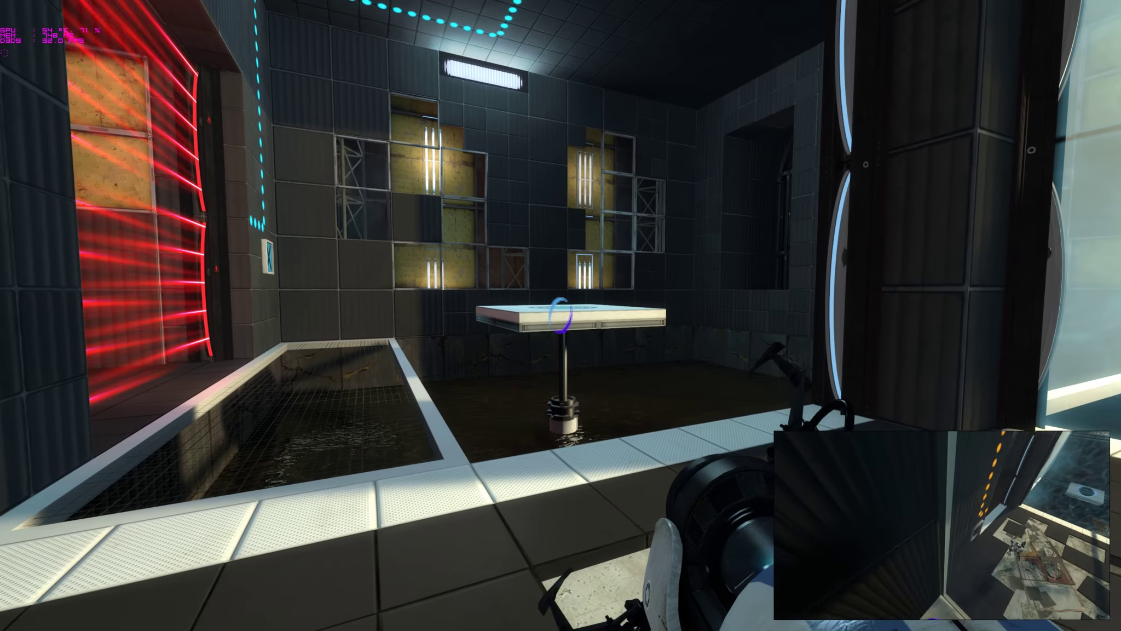
left_click(561, 315)
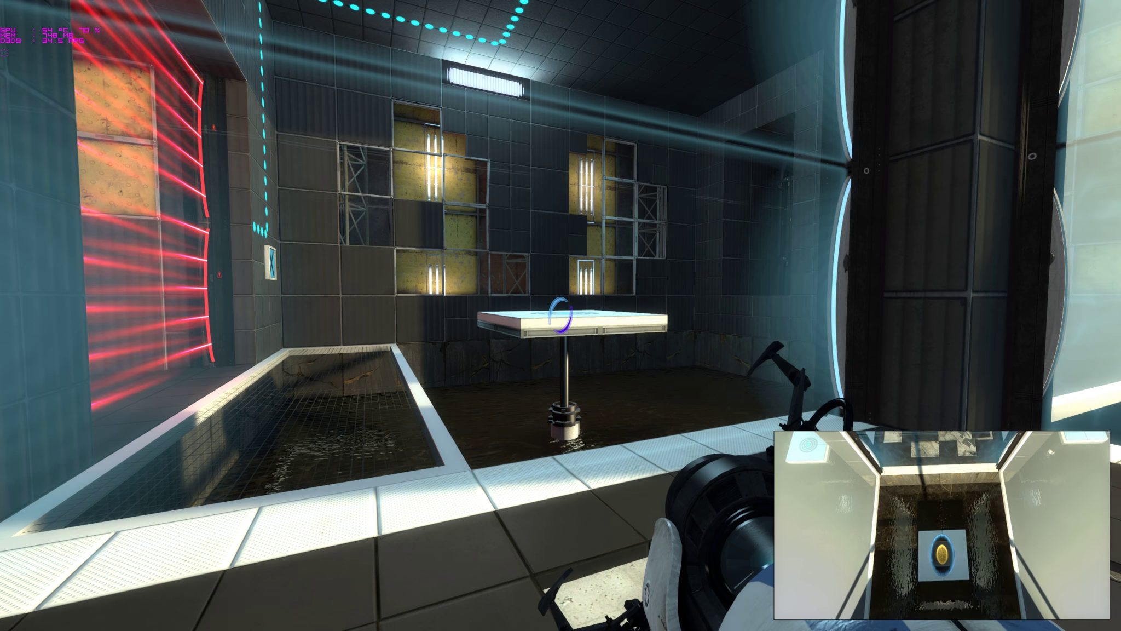
key("w")
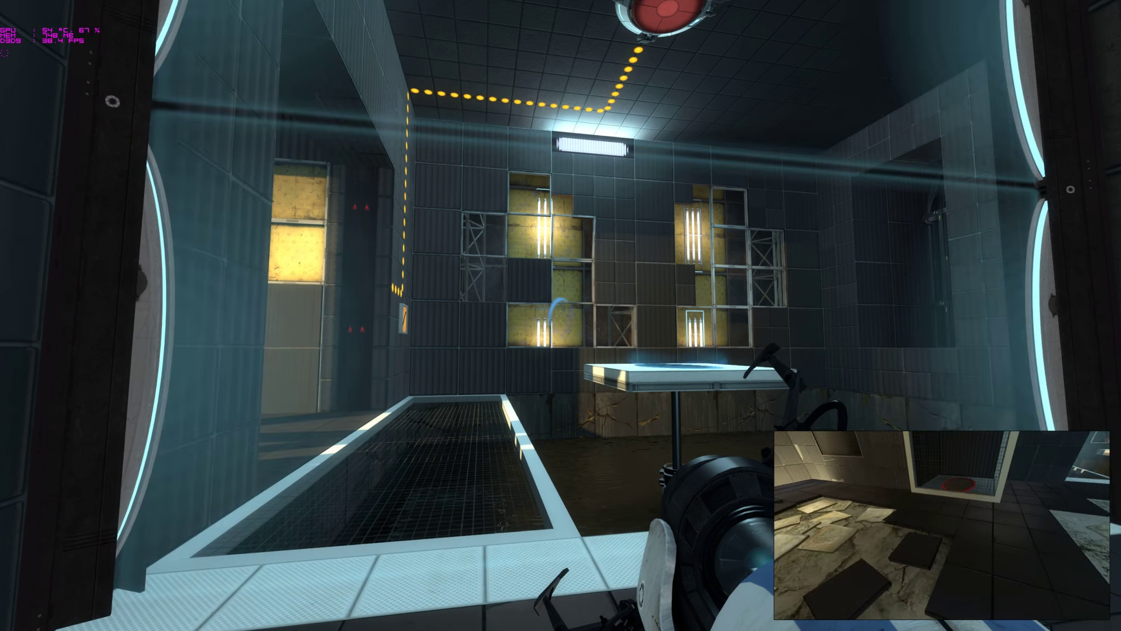
Step: Walk from the elevator past the exit sign, through the emancipation grill and portal into the laser room
key("w")
key("w")
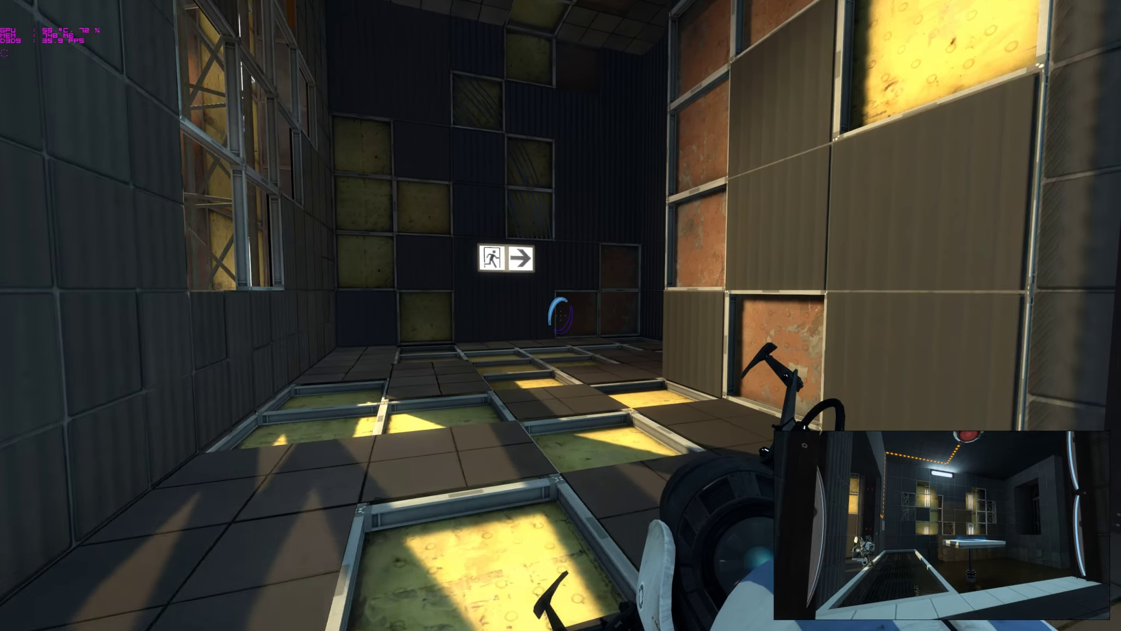
key("w")
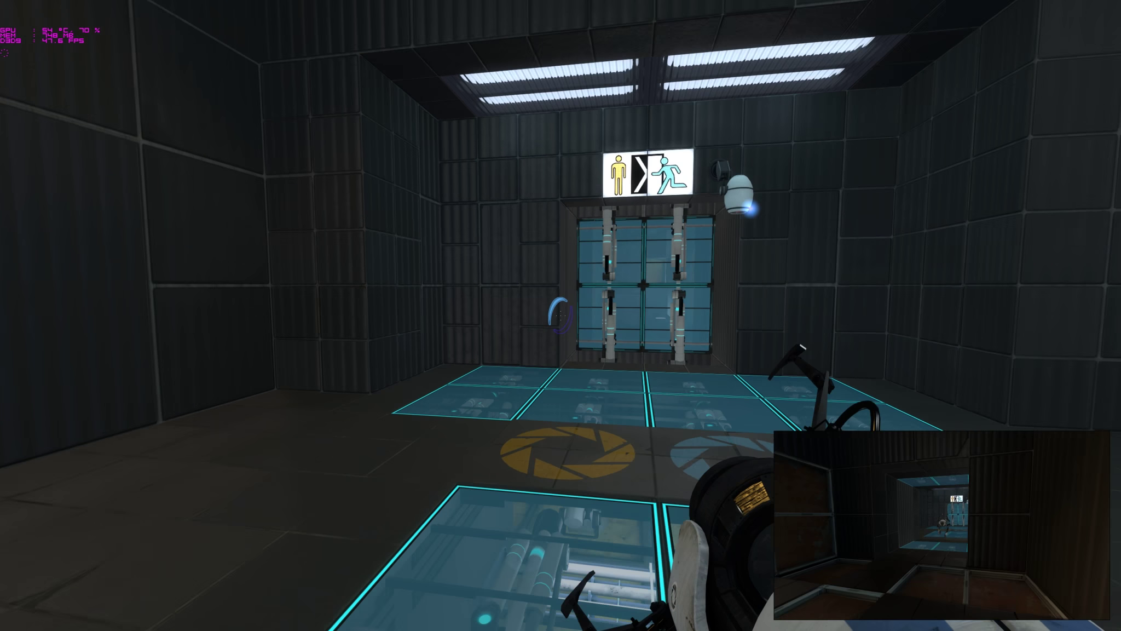
key("w")
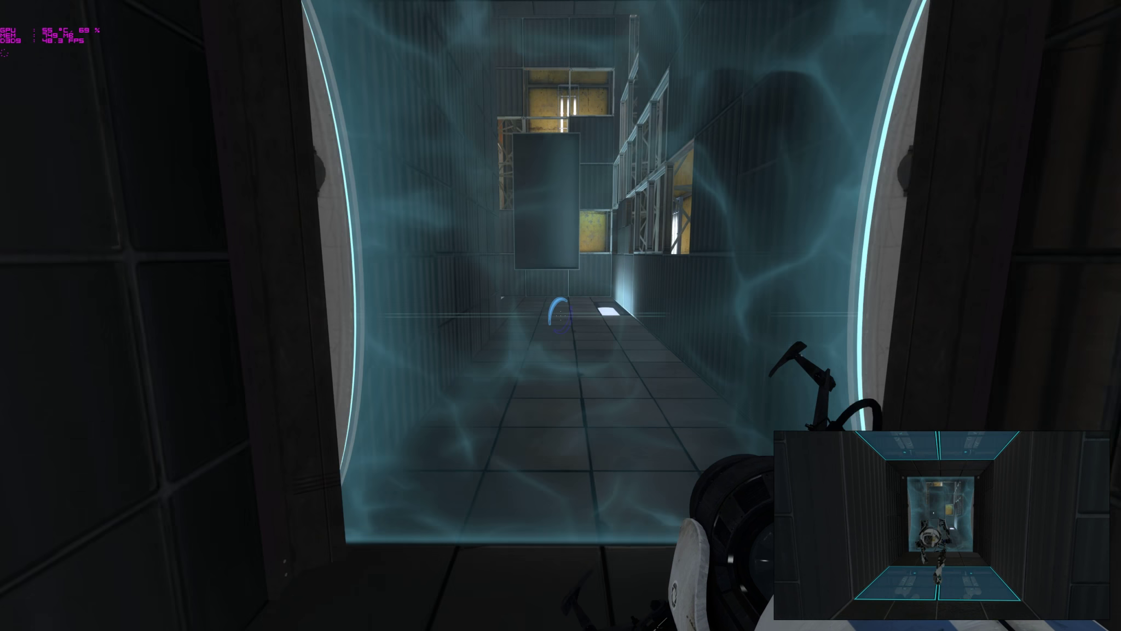
key("w")
key("w")
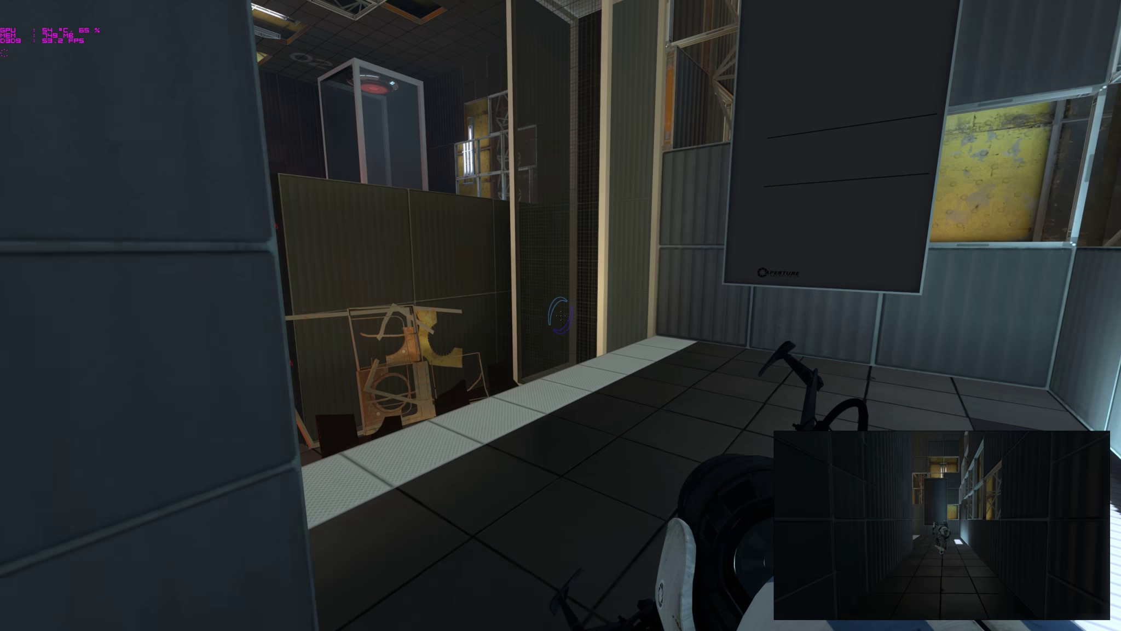
key("w")
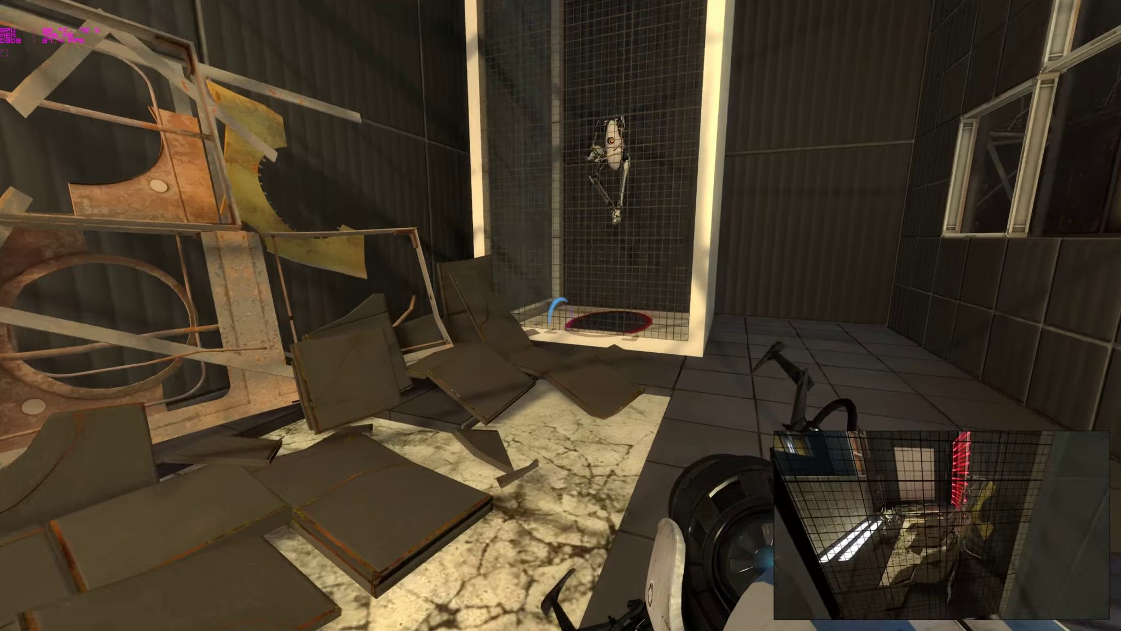
Step: Place a purple portal on the cage floor, then blue and purple portals on white panels
right_click(562, 315)
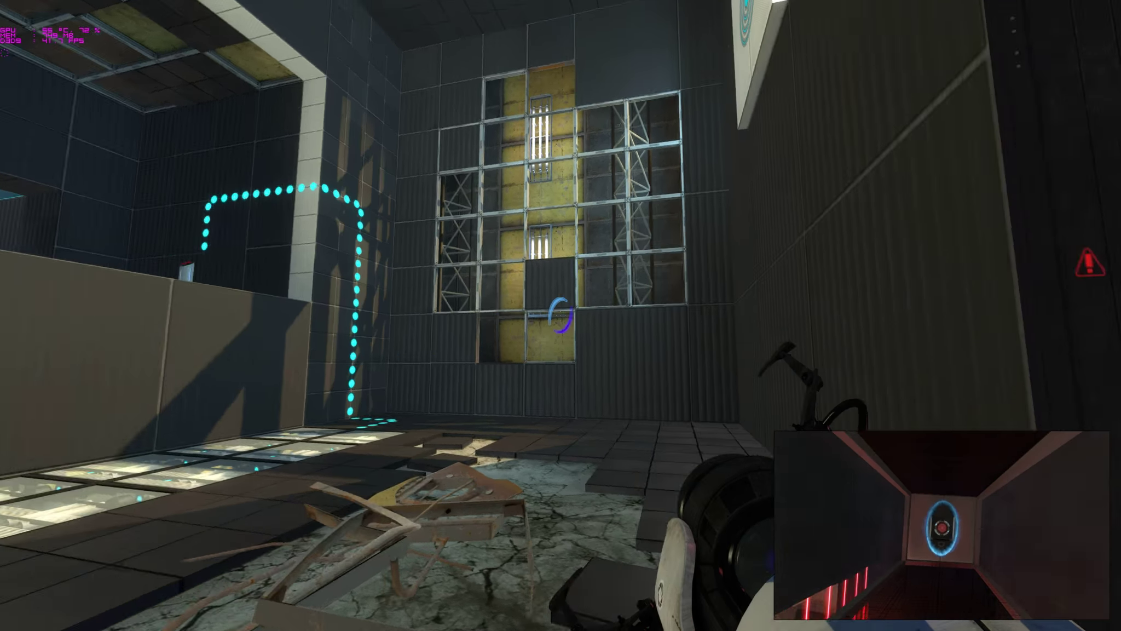
left_click(561, 315)
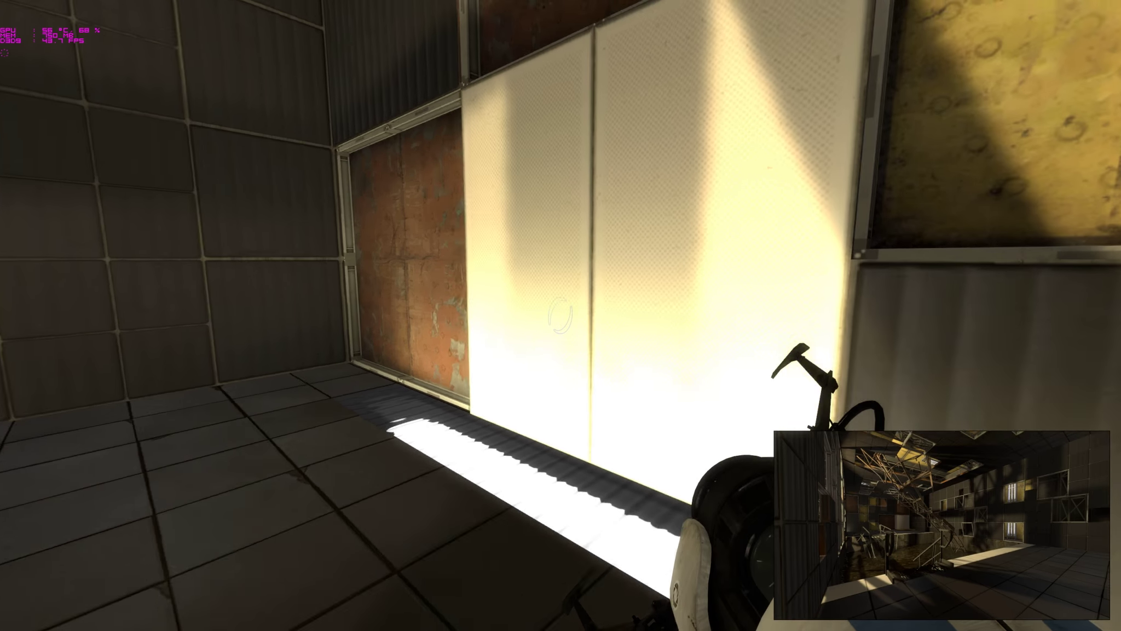
right_click(561, 316)
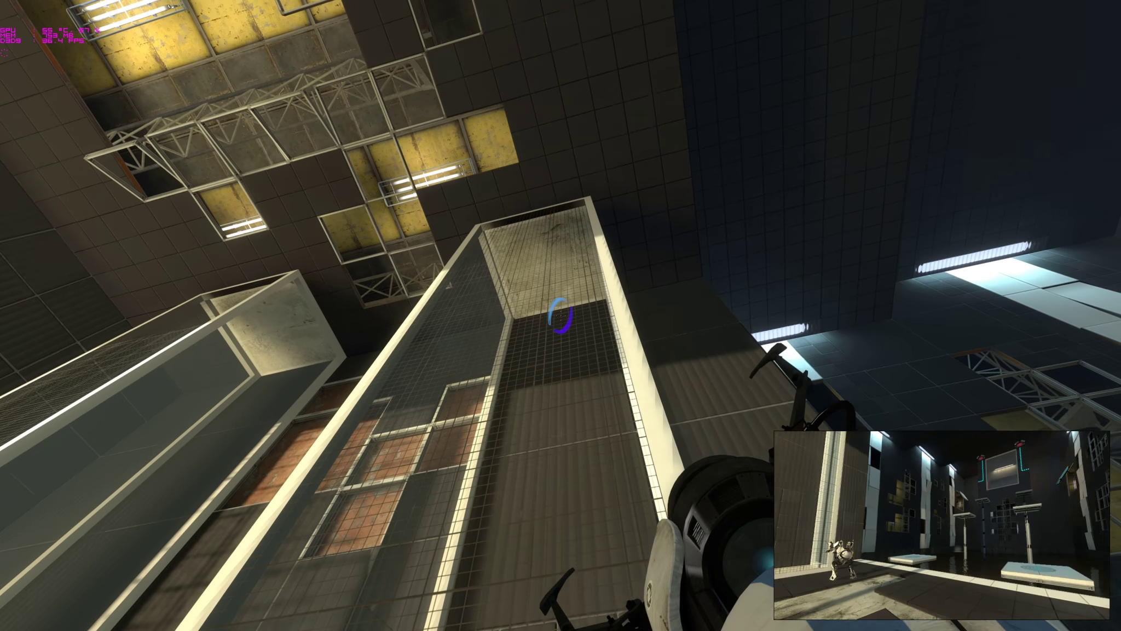
Step: Put a blue portal atop the glass tube and a portal on the faith plate to launch
left_click(561, 316)
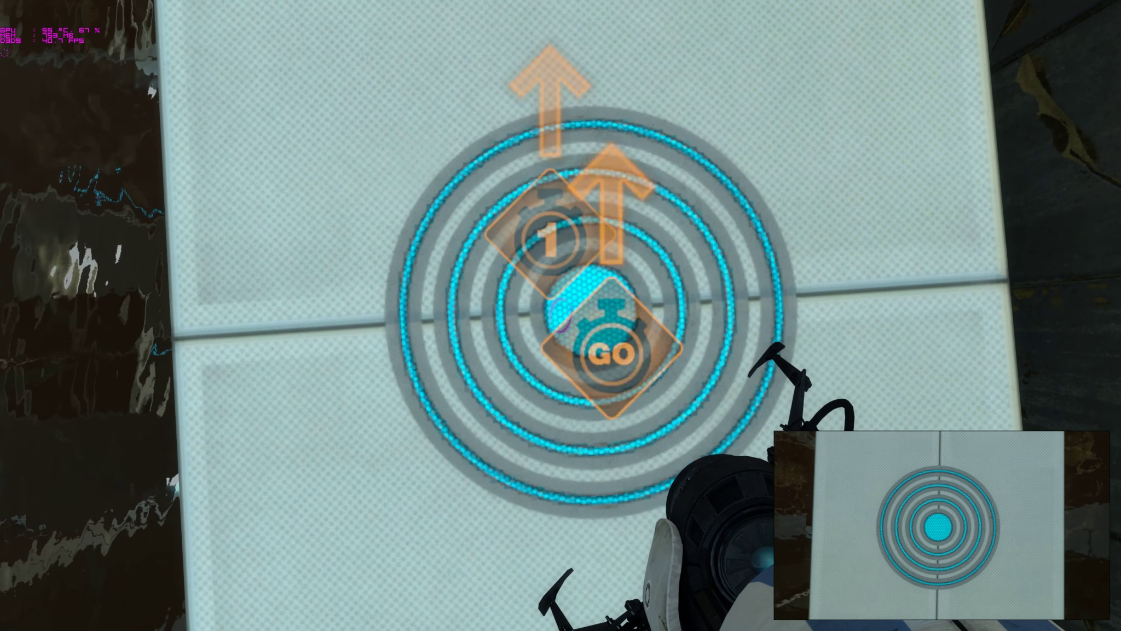
right_click(561, 315)
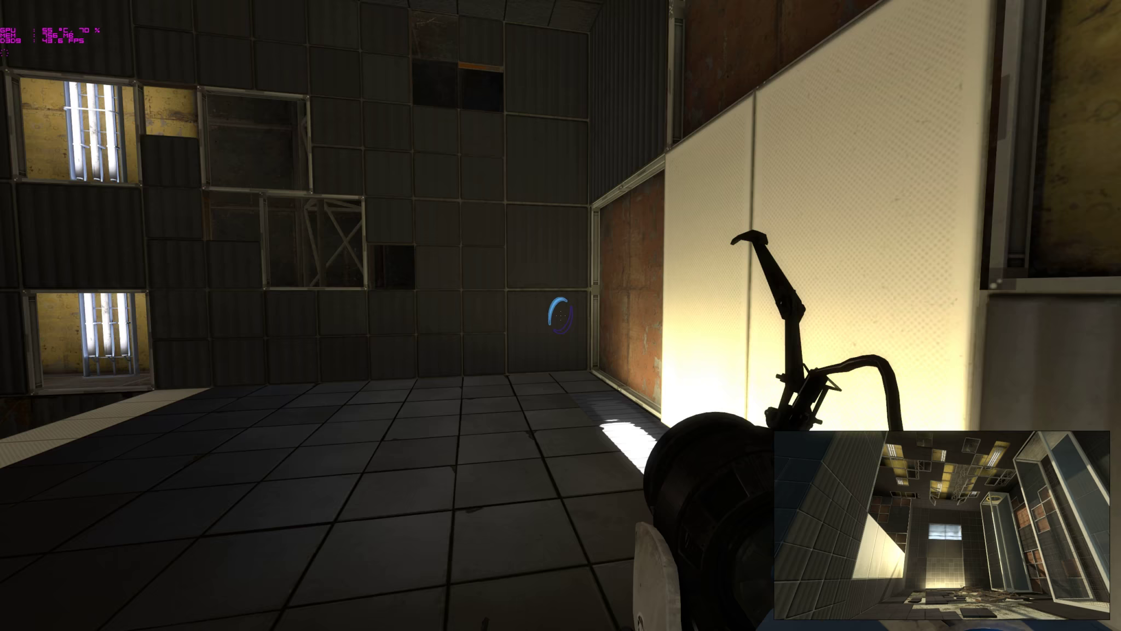
Step: Place a purple wall portal and a blue ceiling portal, then step onto the white platform
right_click(561, 316)
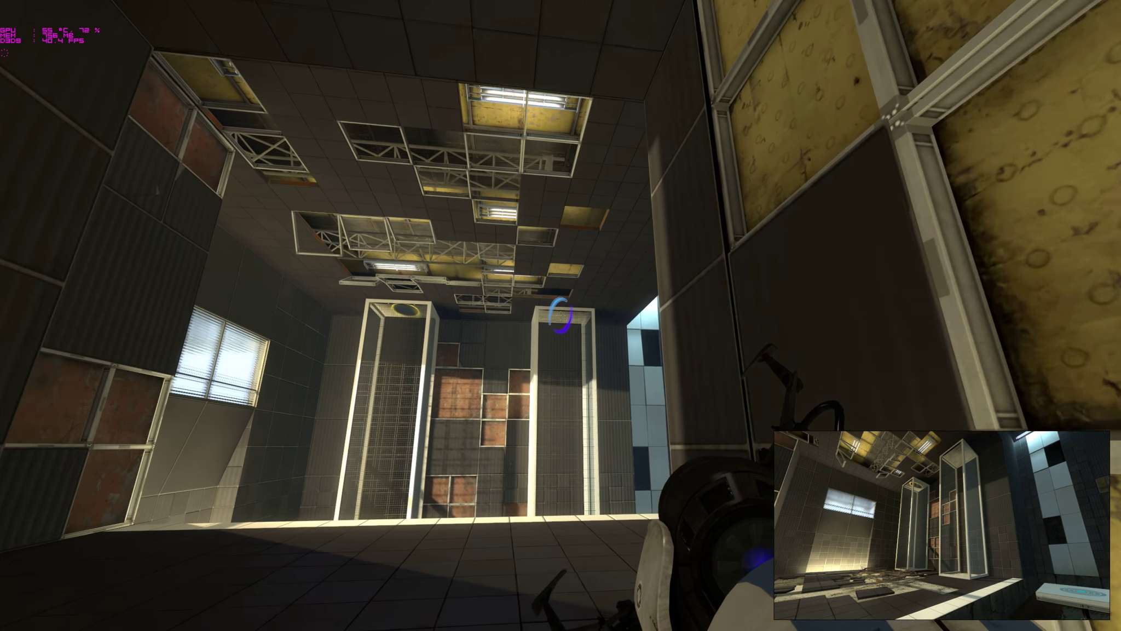
left_click(561, 316)
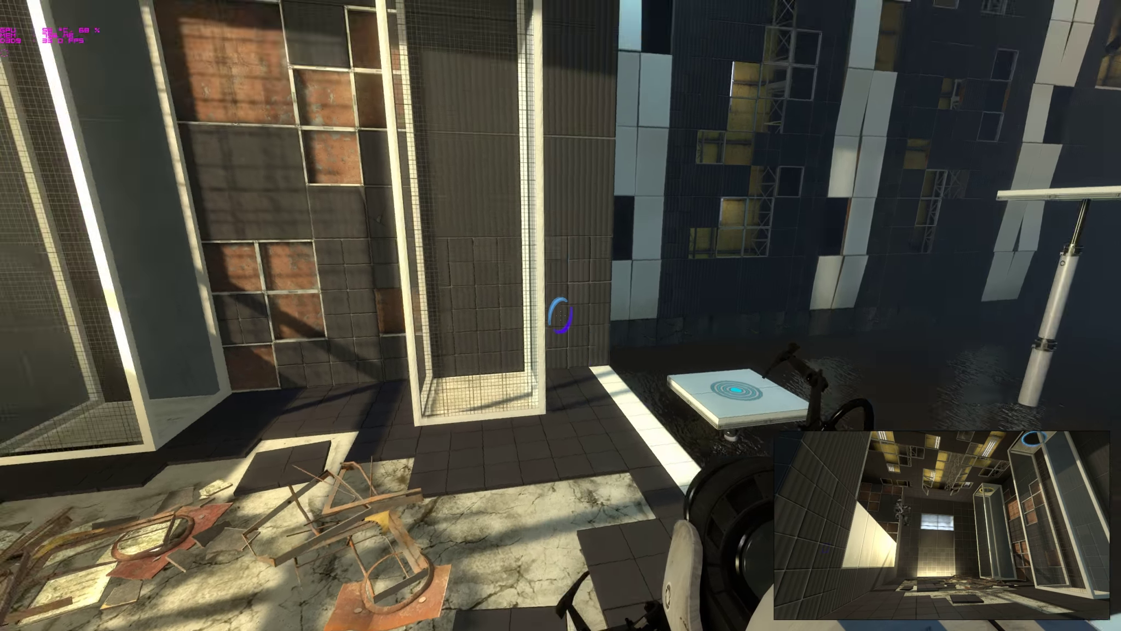
key("w")
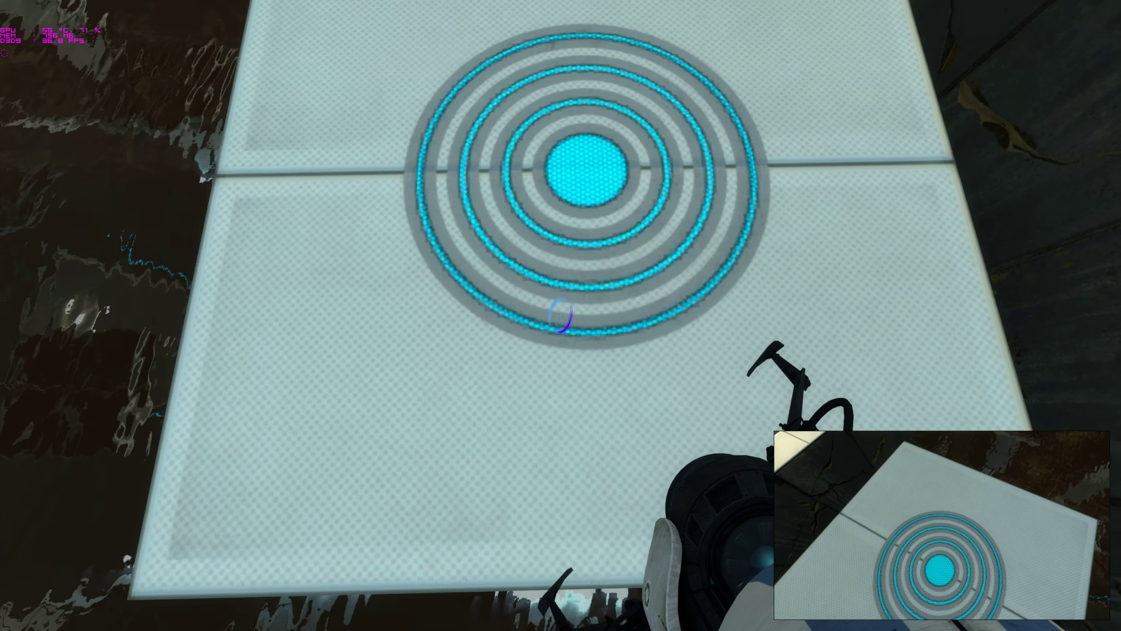
Step: Ping the GO pad and platform for the partner, firing blue portals on the pad and white panel
key("q")
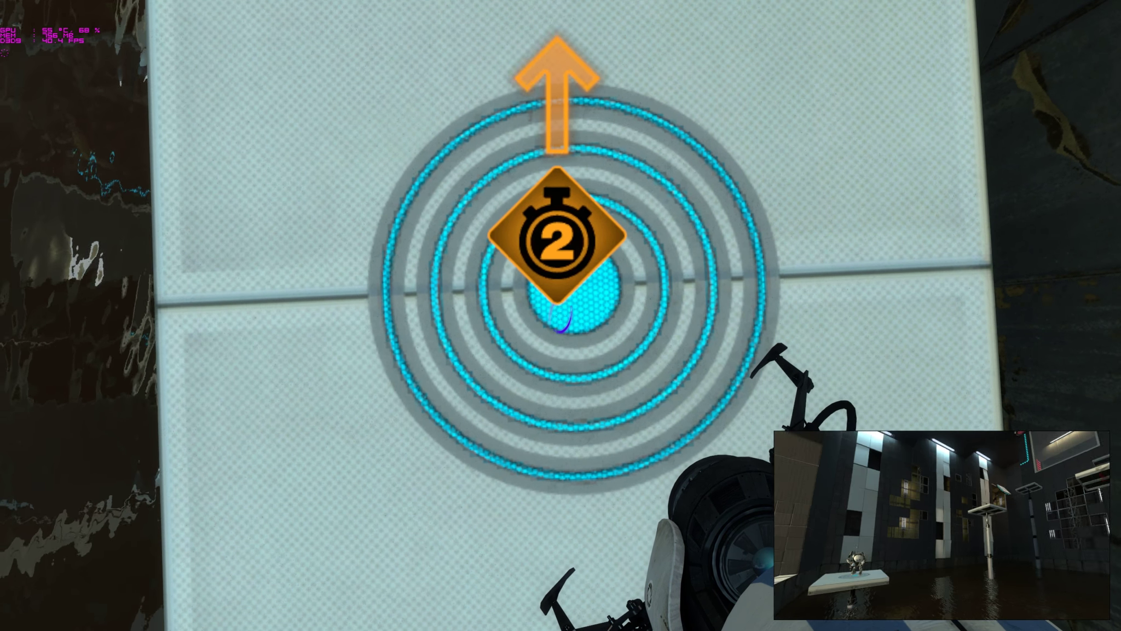
left_click(561, 315)
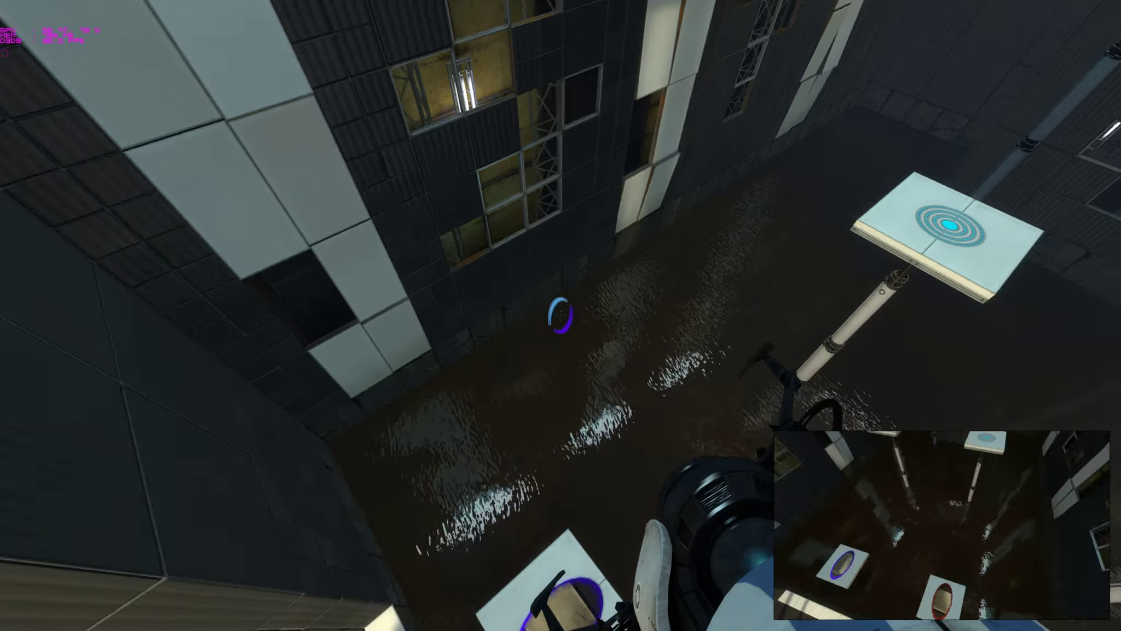
key("q")
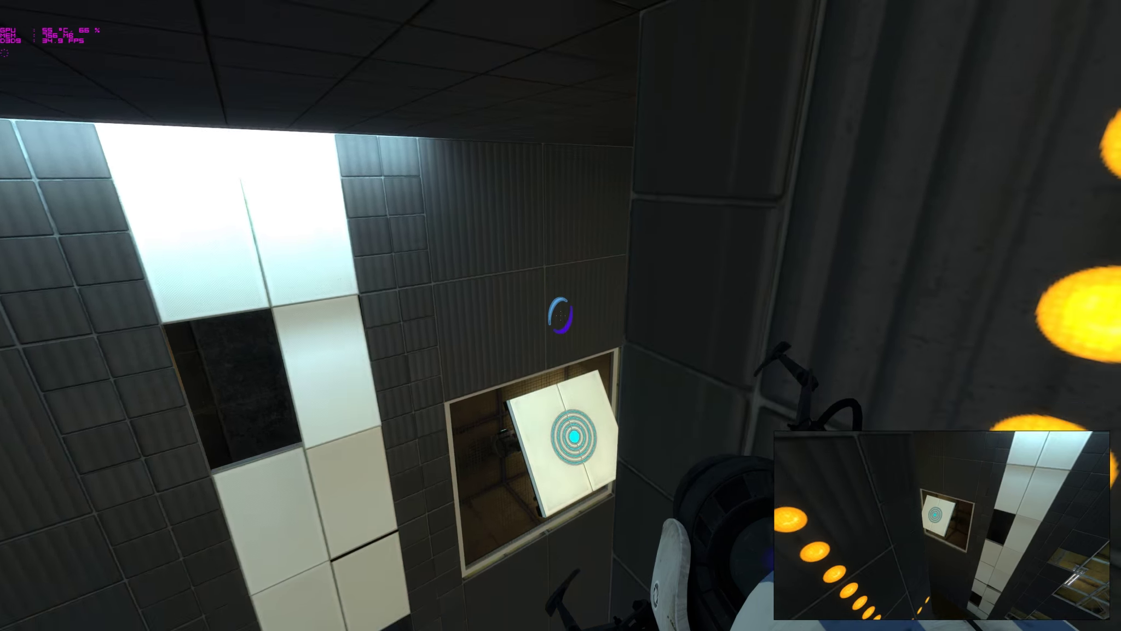
left_click(560, 315)
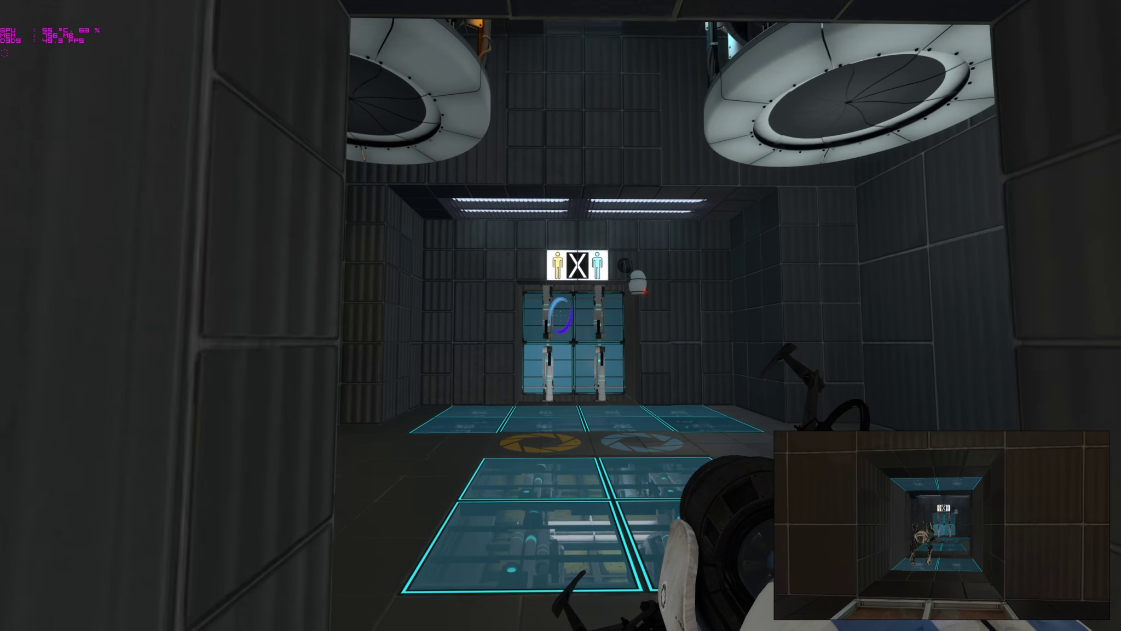
Step: Walk through the exit door, fizzler and tiled corridor, then take a purple wall portal onward
key("w")
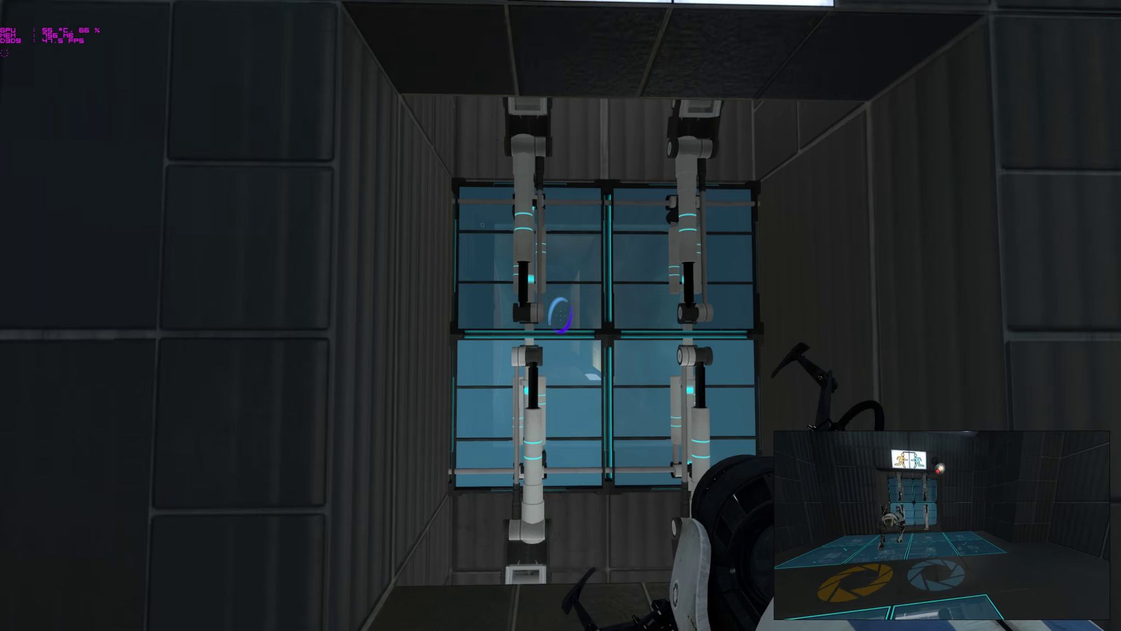
key("w")
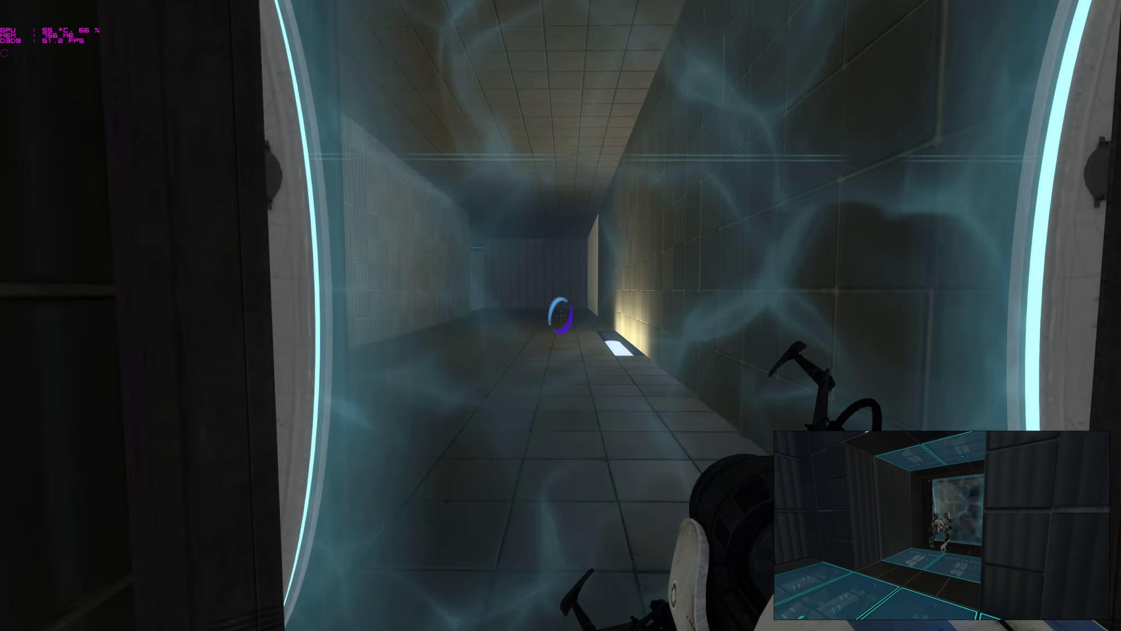
key("w")
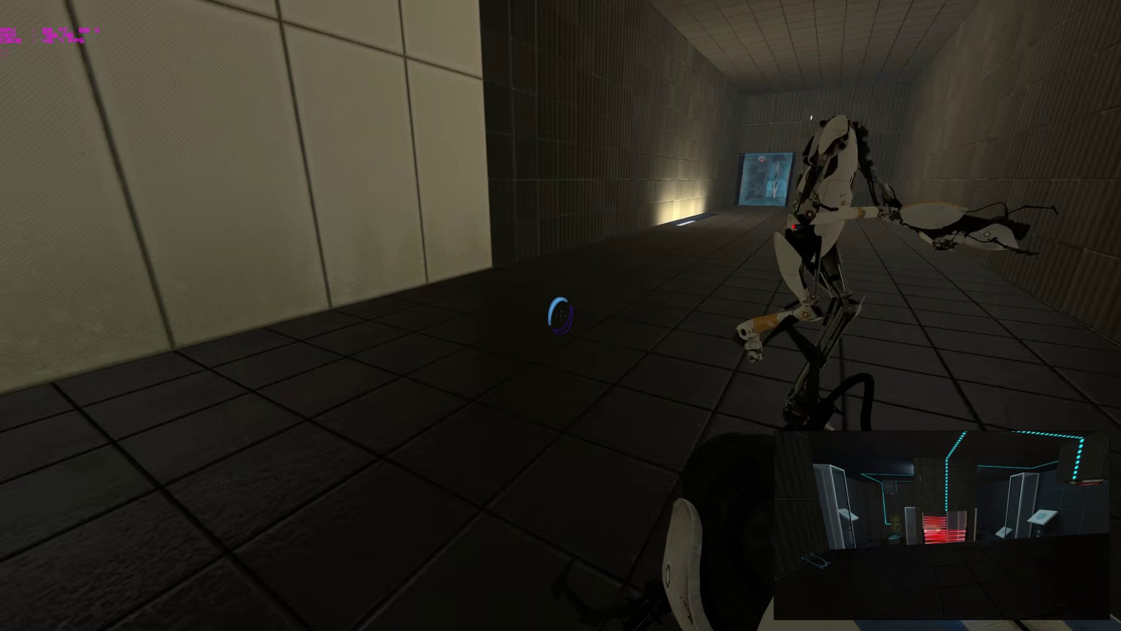
right_click(560, 316)
key("w")
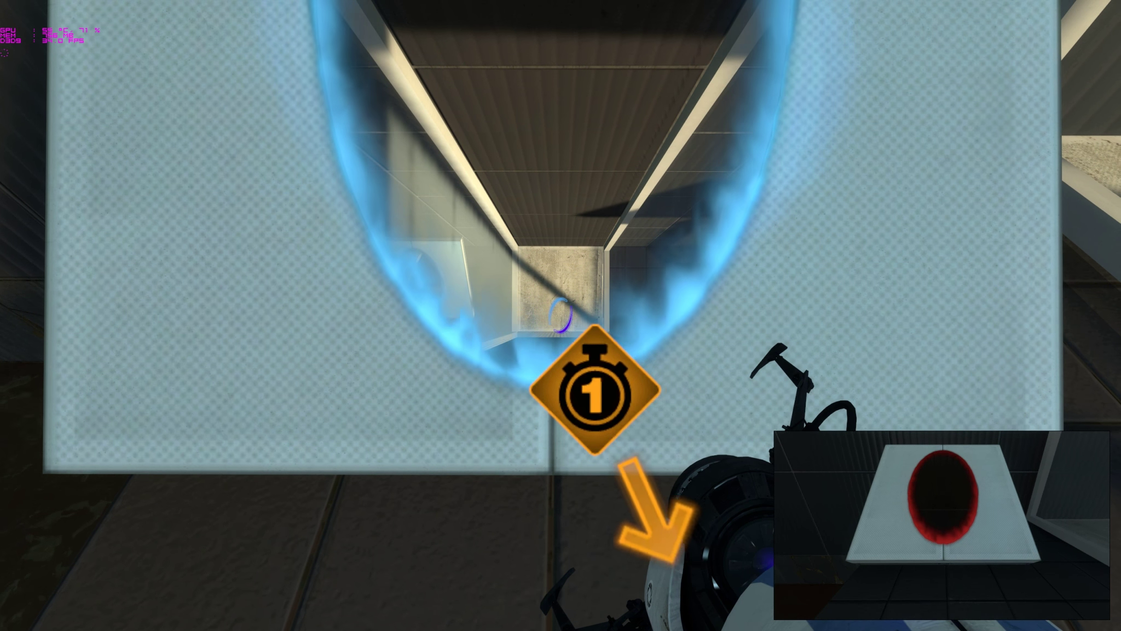
Step: Go through the blue portal, place a blue portal on the floor panel, and head for the vault
key("w")
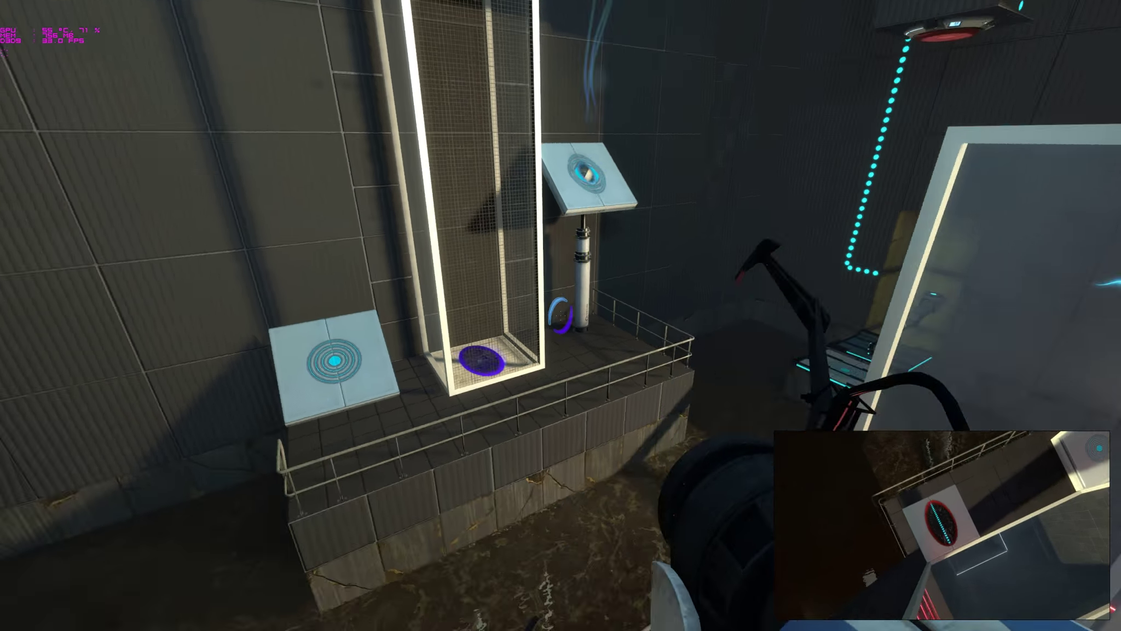
left_click(561, 316)
key("w")
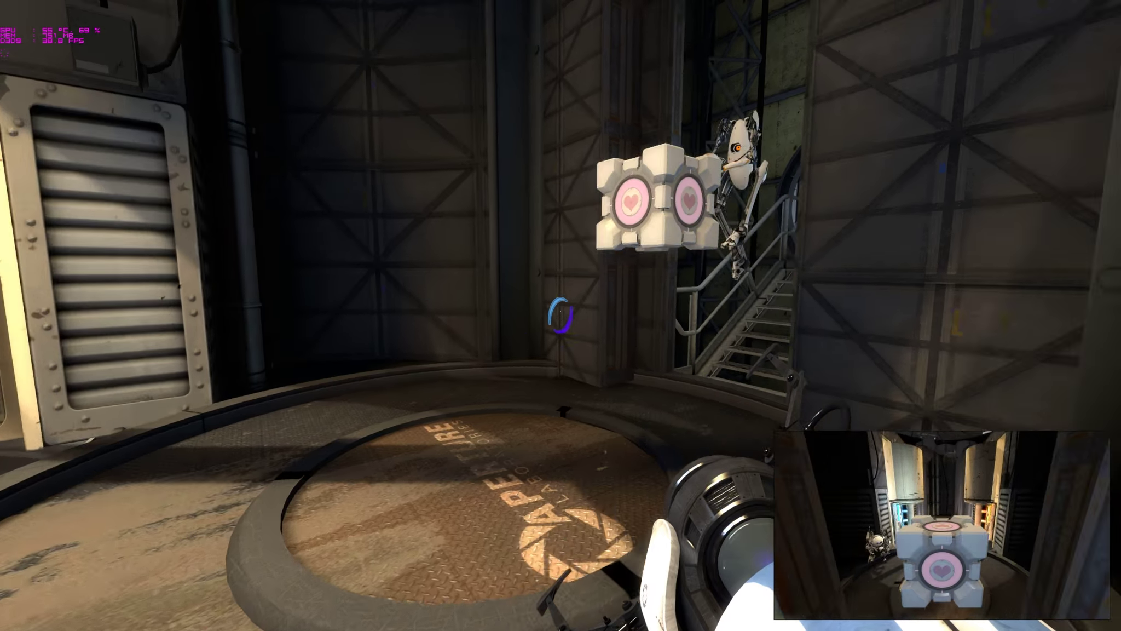
Step: Carry the companion cube to the pod and drop it, then step onto and back off the platform
key("e")
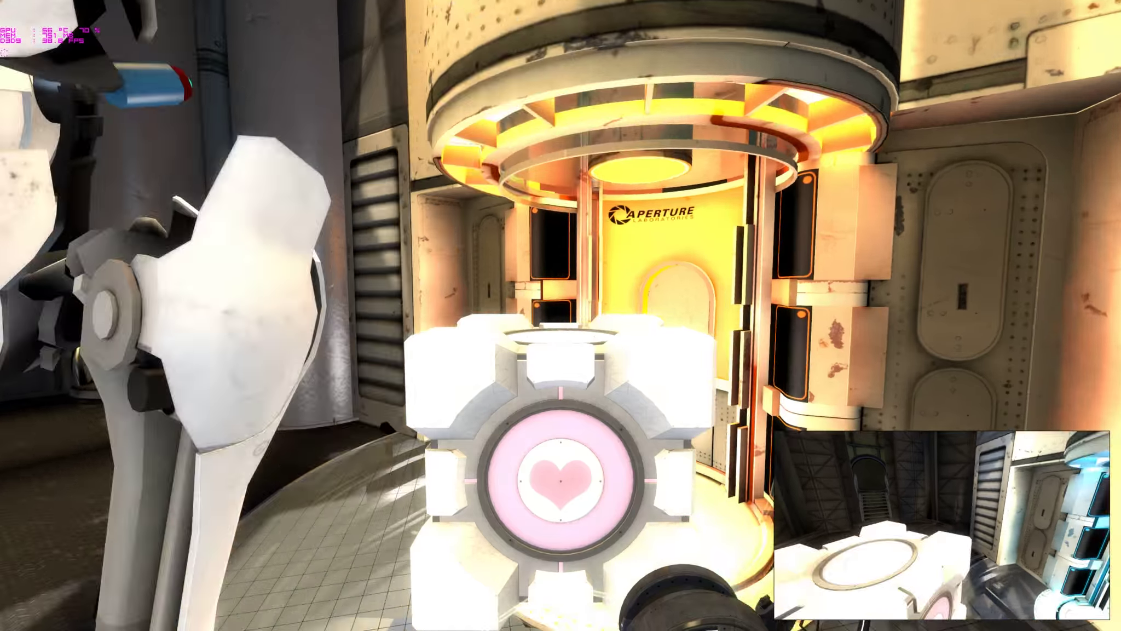
key("e")
key("w")
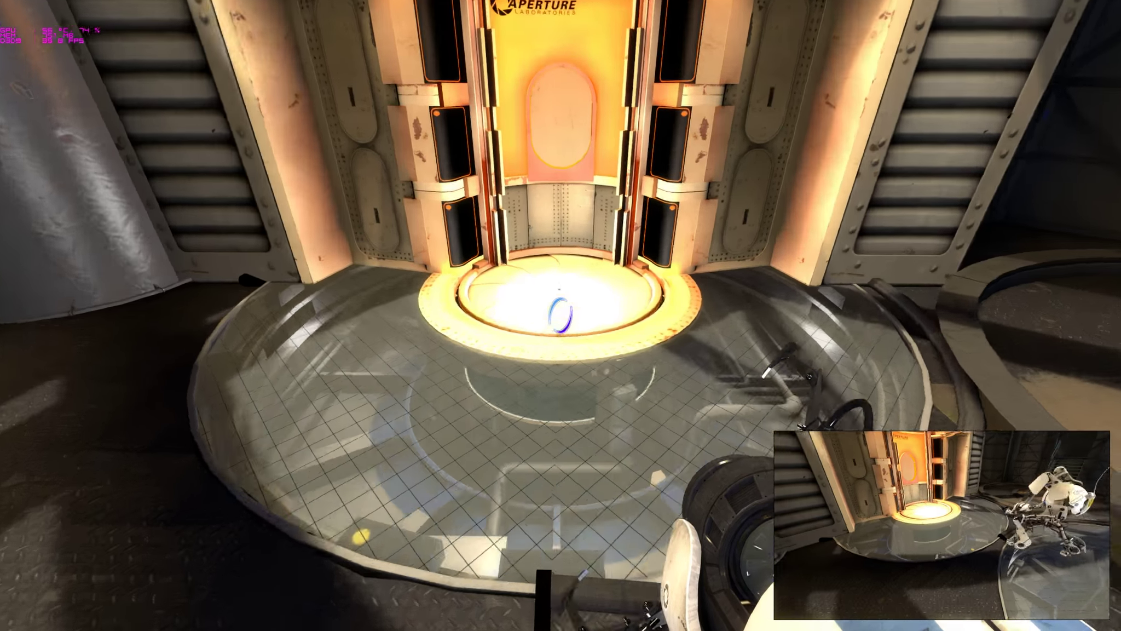
key("s")
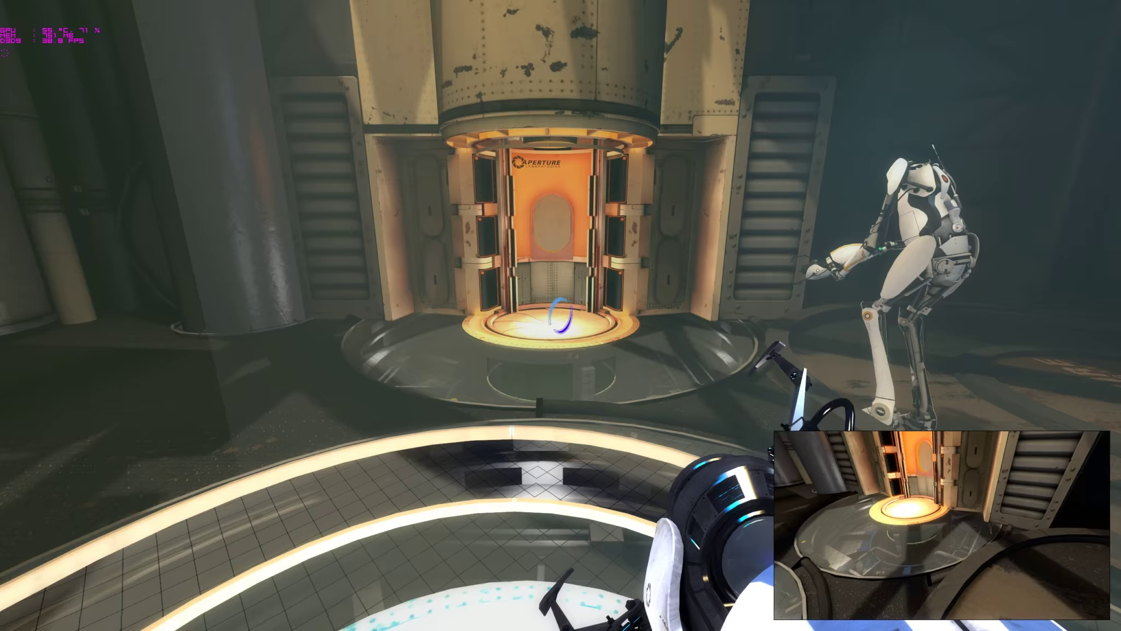